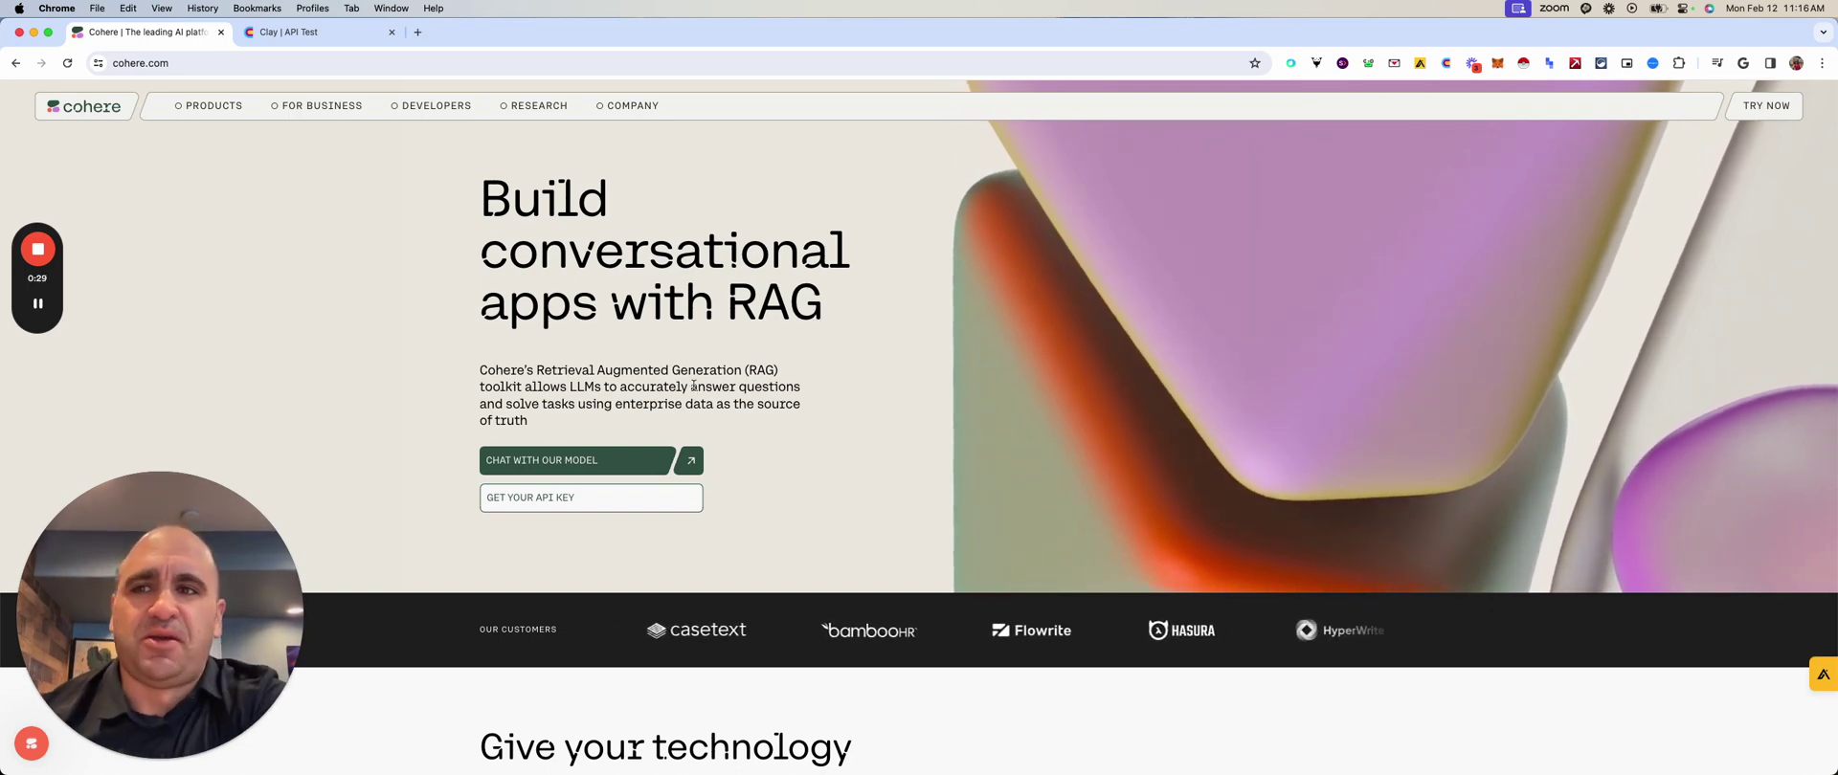
# - Scroll the cohere.com homepage down to the Chat with RAG card introducing Coral
pyautogui.scroll(-5, 694, 385)
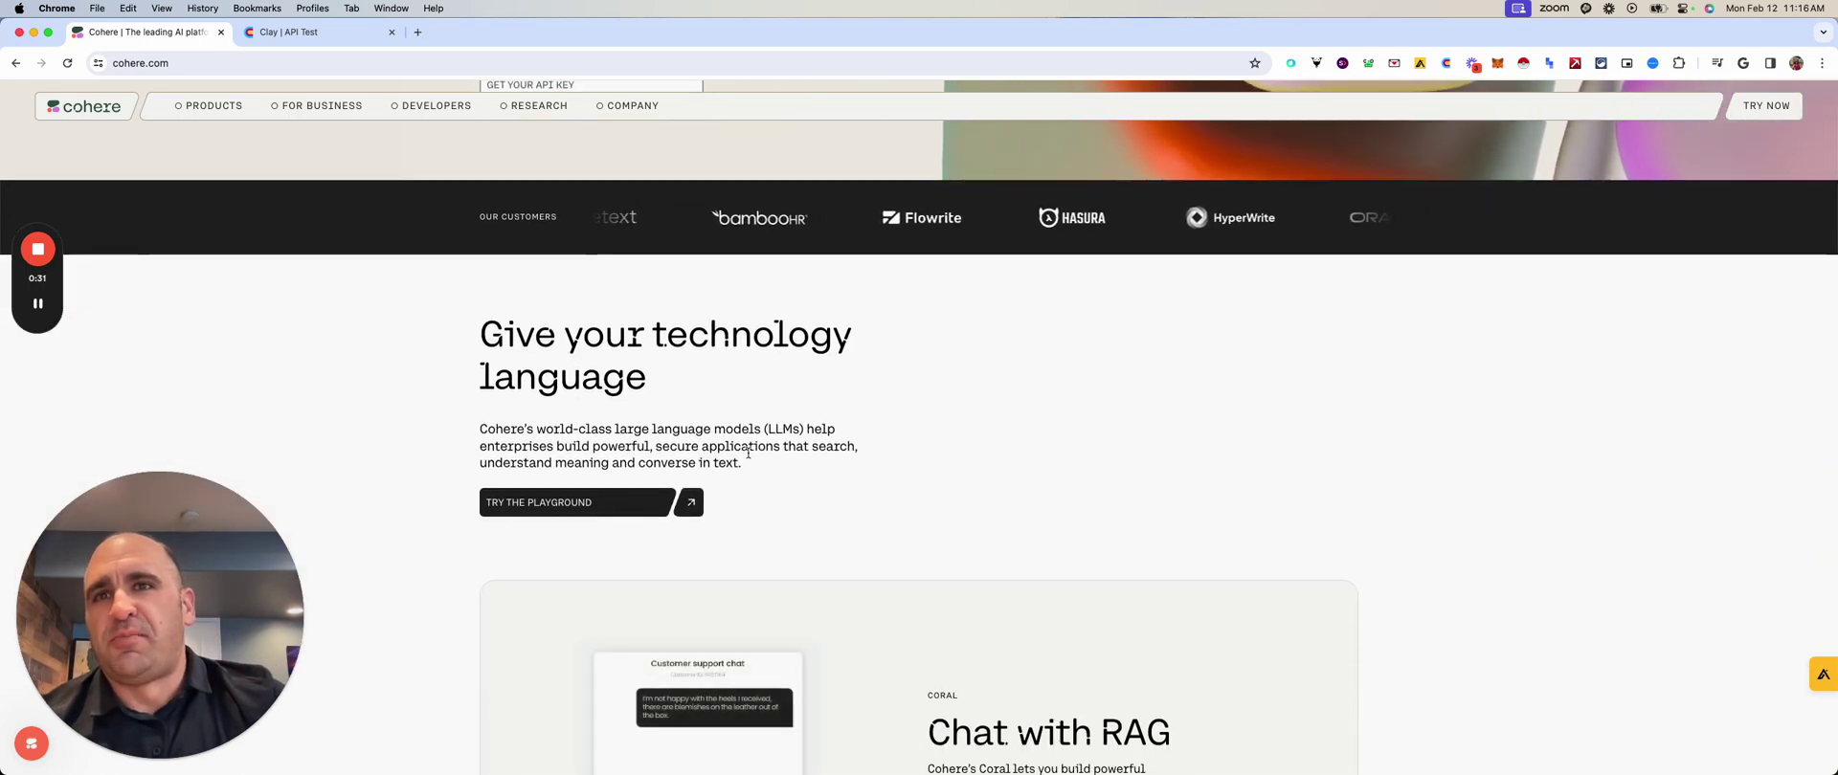
pyautogui.scroll(-3, 426, 436)
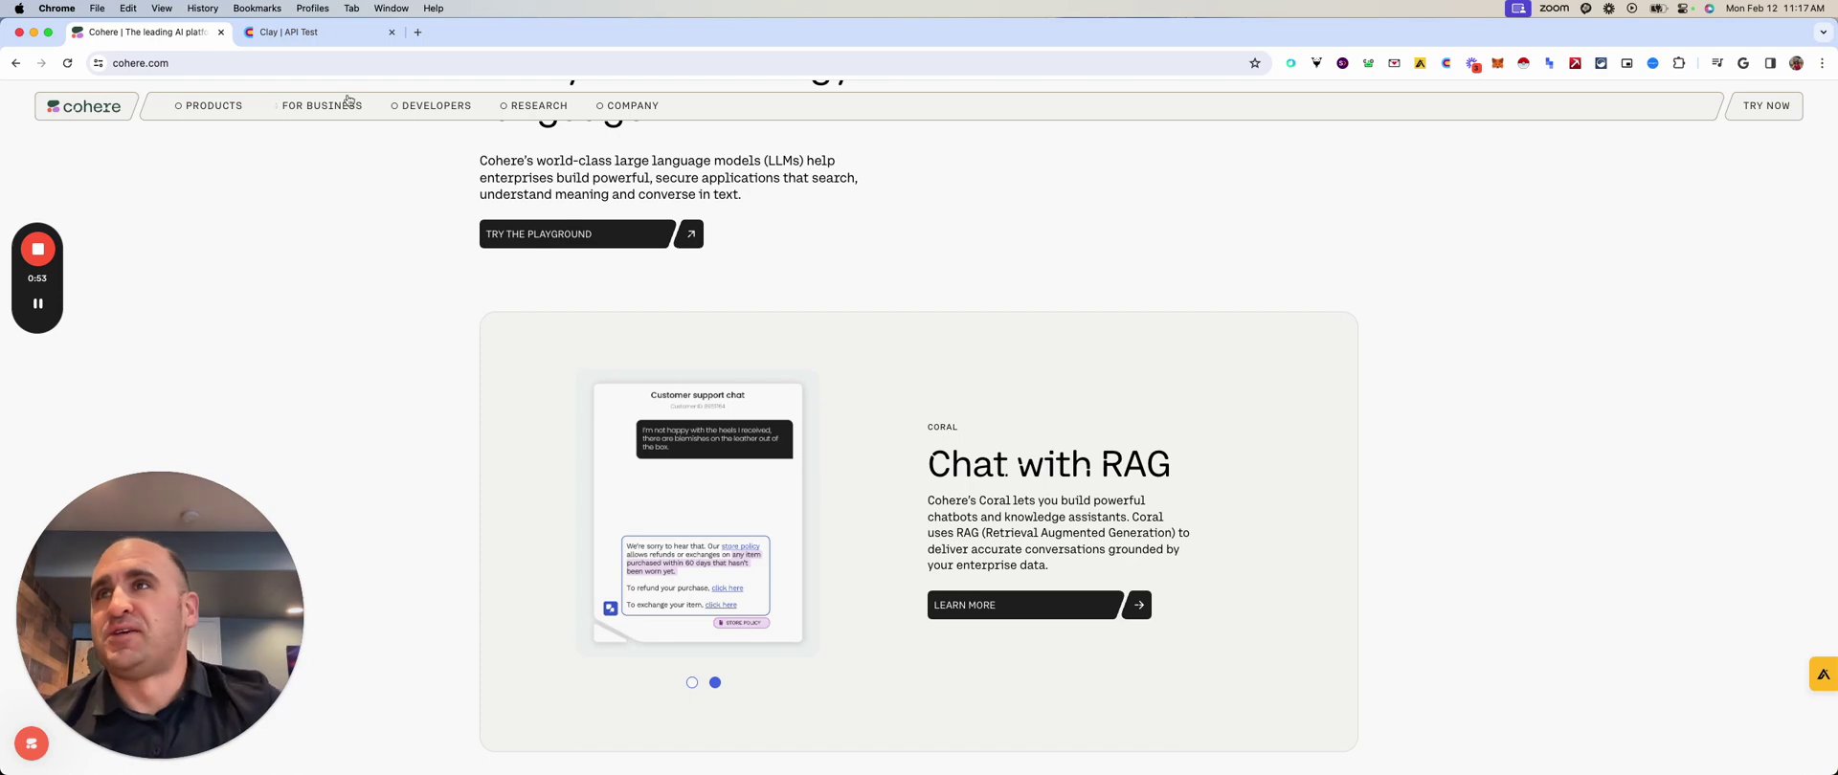
# - Review three people's song prompts in the Clay API Test table, briefly checking the Cohere site
pyautogui.click(316, 32)
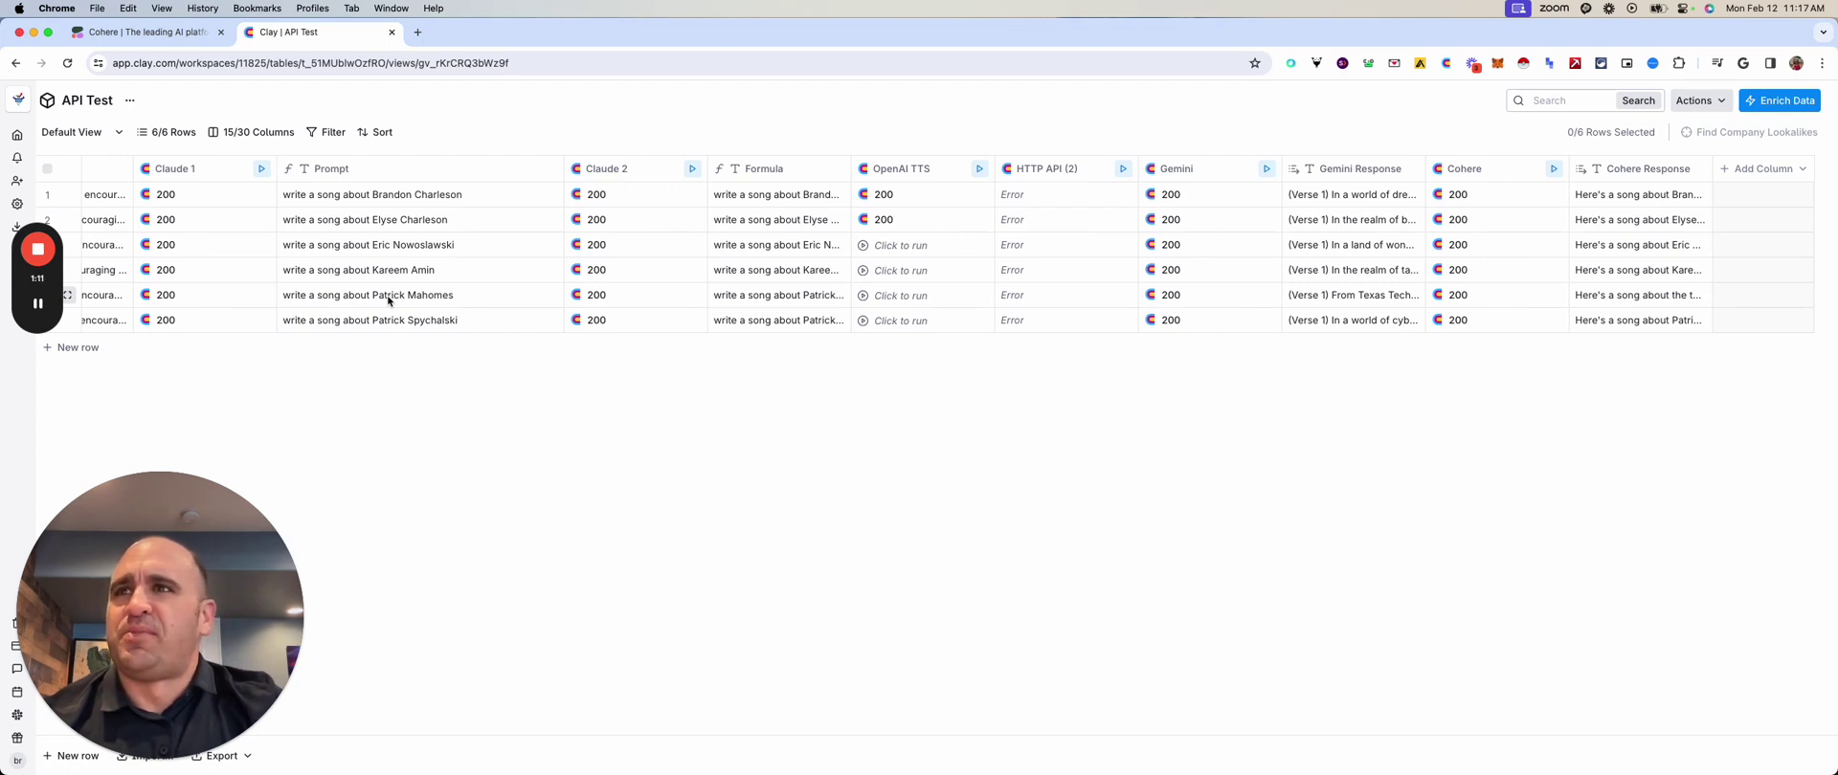
pyautogui.click(376, 253)
pyautogui.click(401, 272)
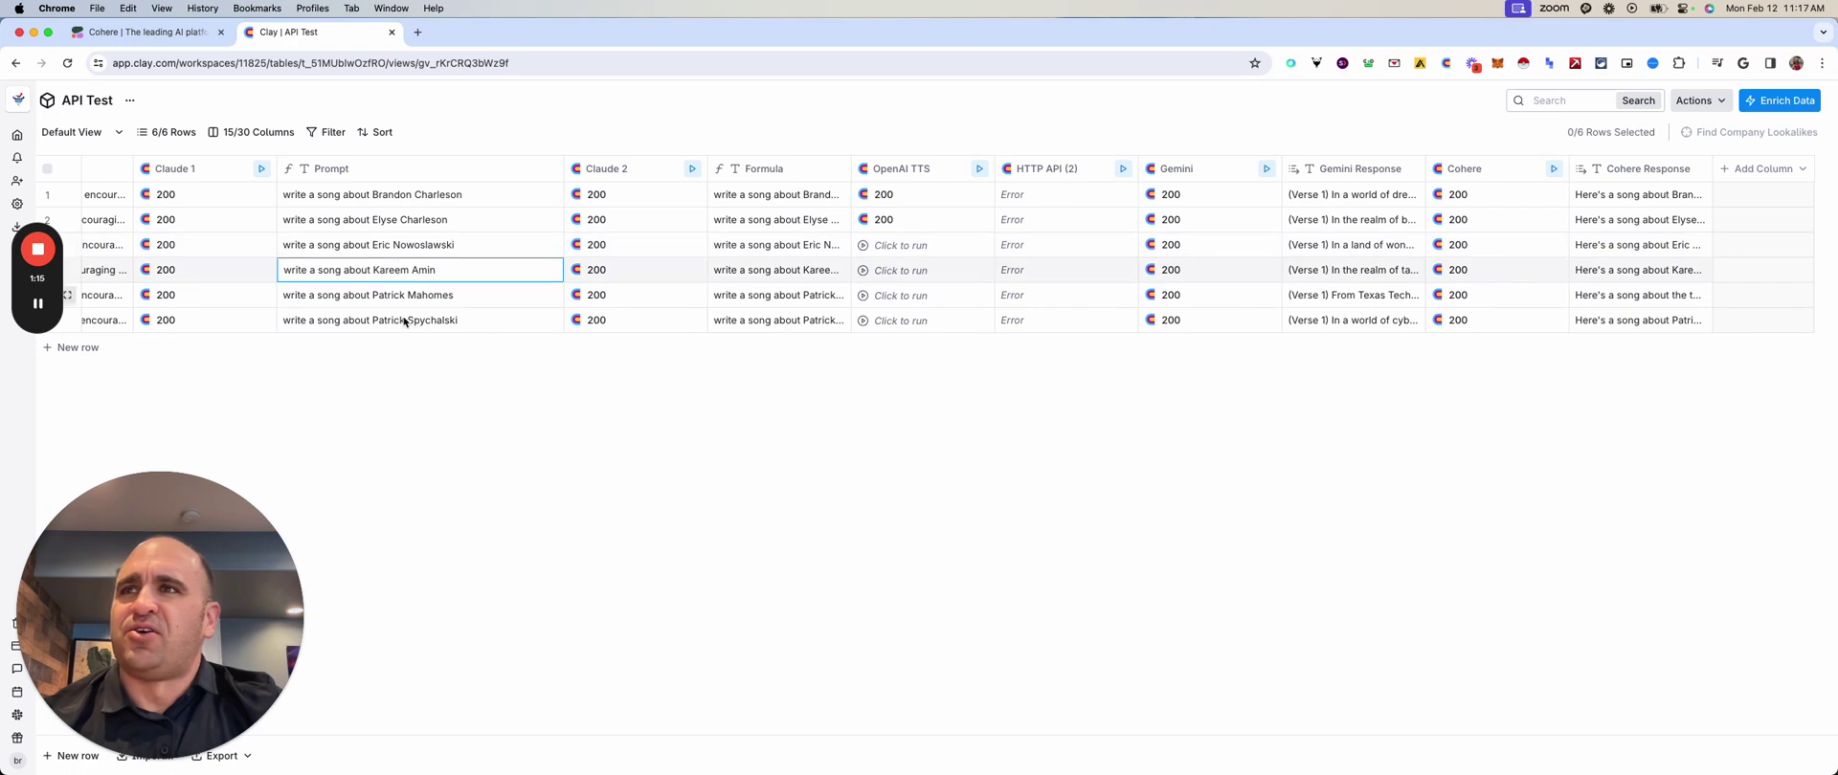
pyautogui.click(399, 322)
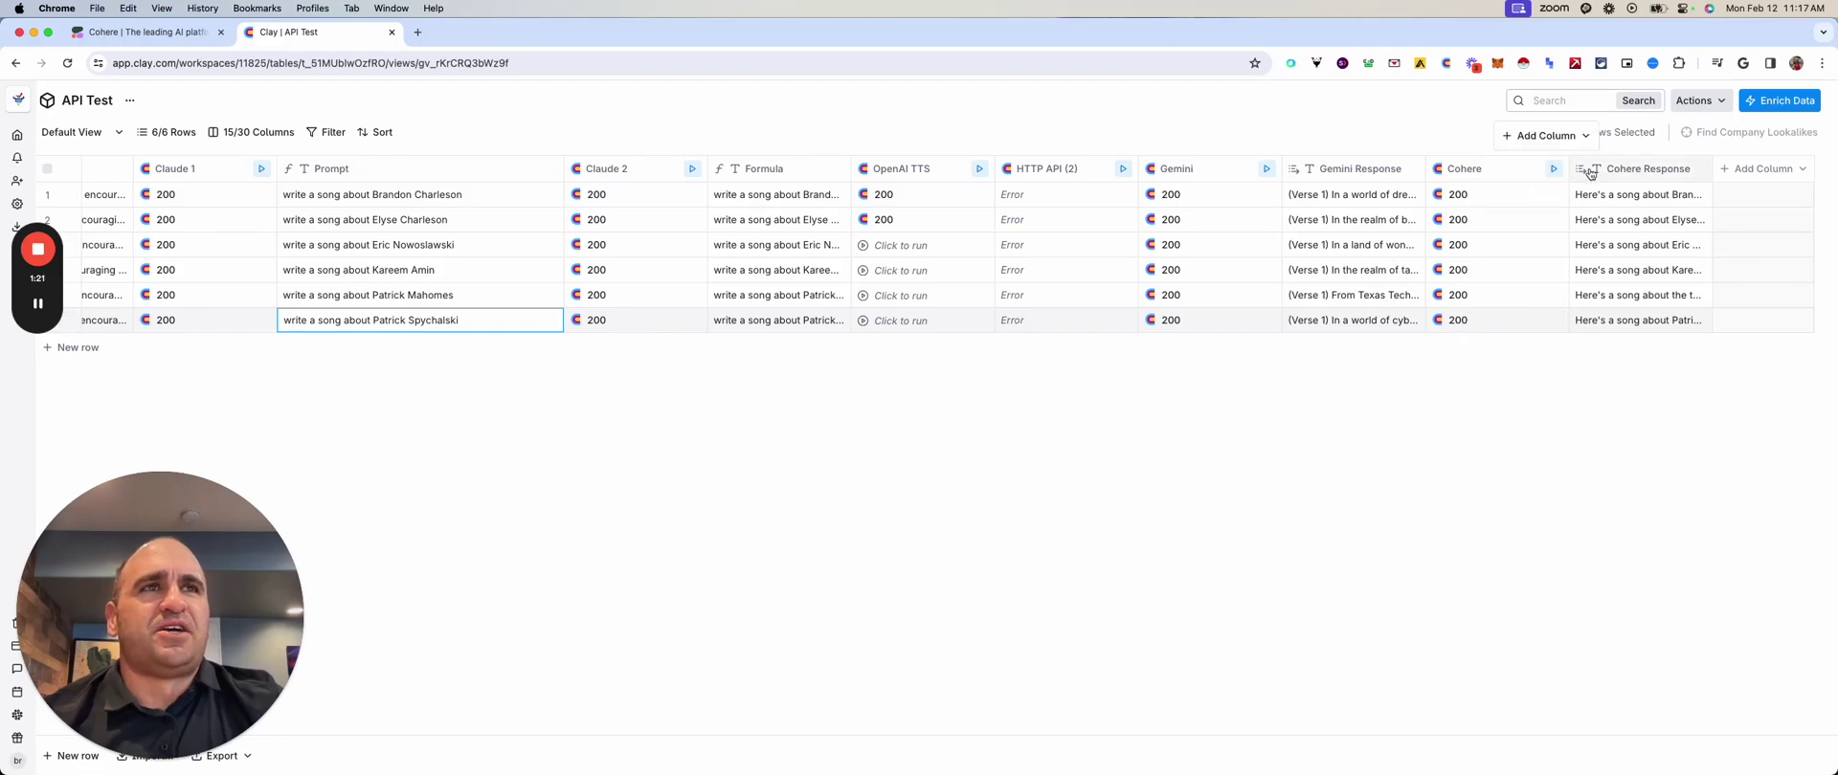
pyautogui.hotkey('ctrl', 'shift', 'Tab')
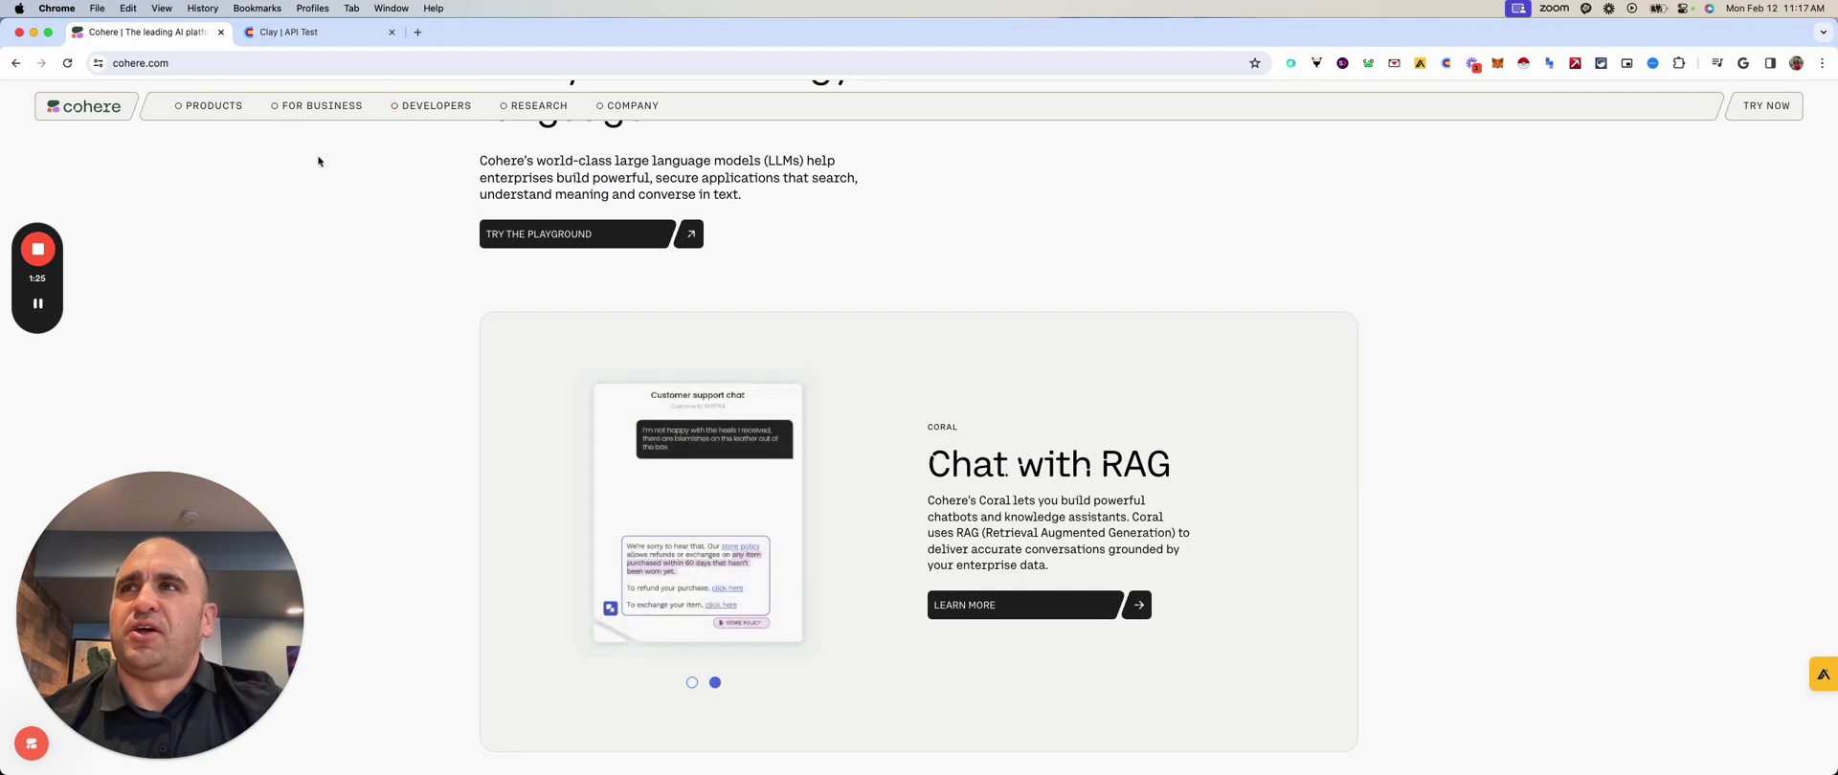
pyautogui.click(290, 31)
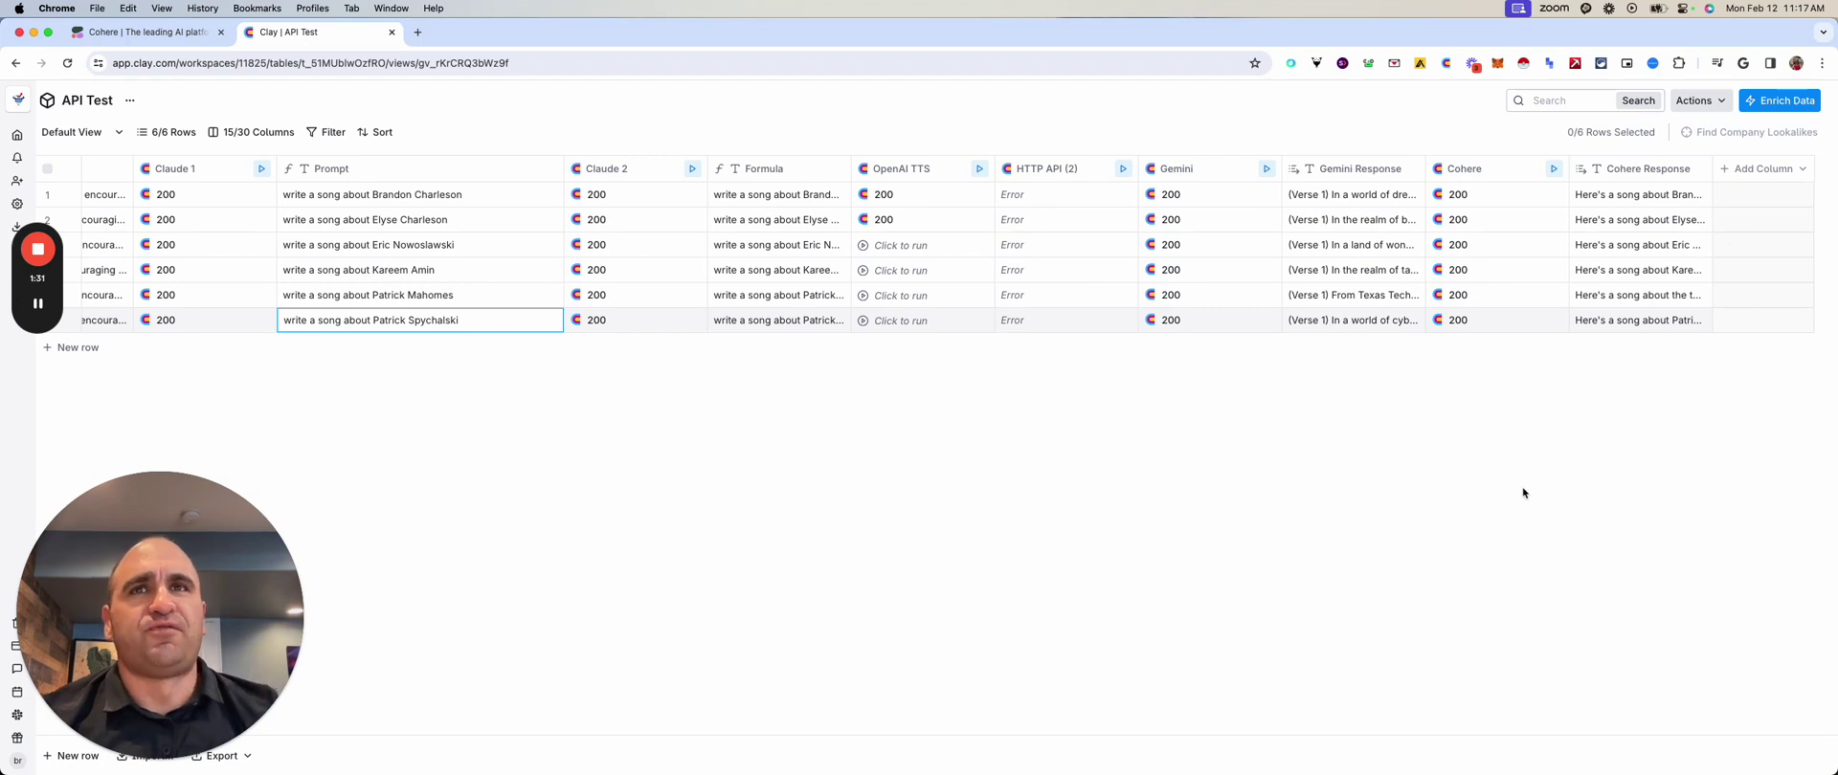
pyautogui.click(771, 177)
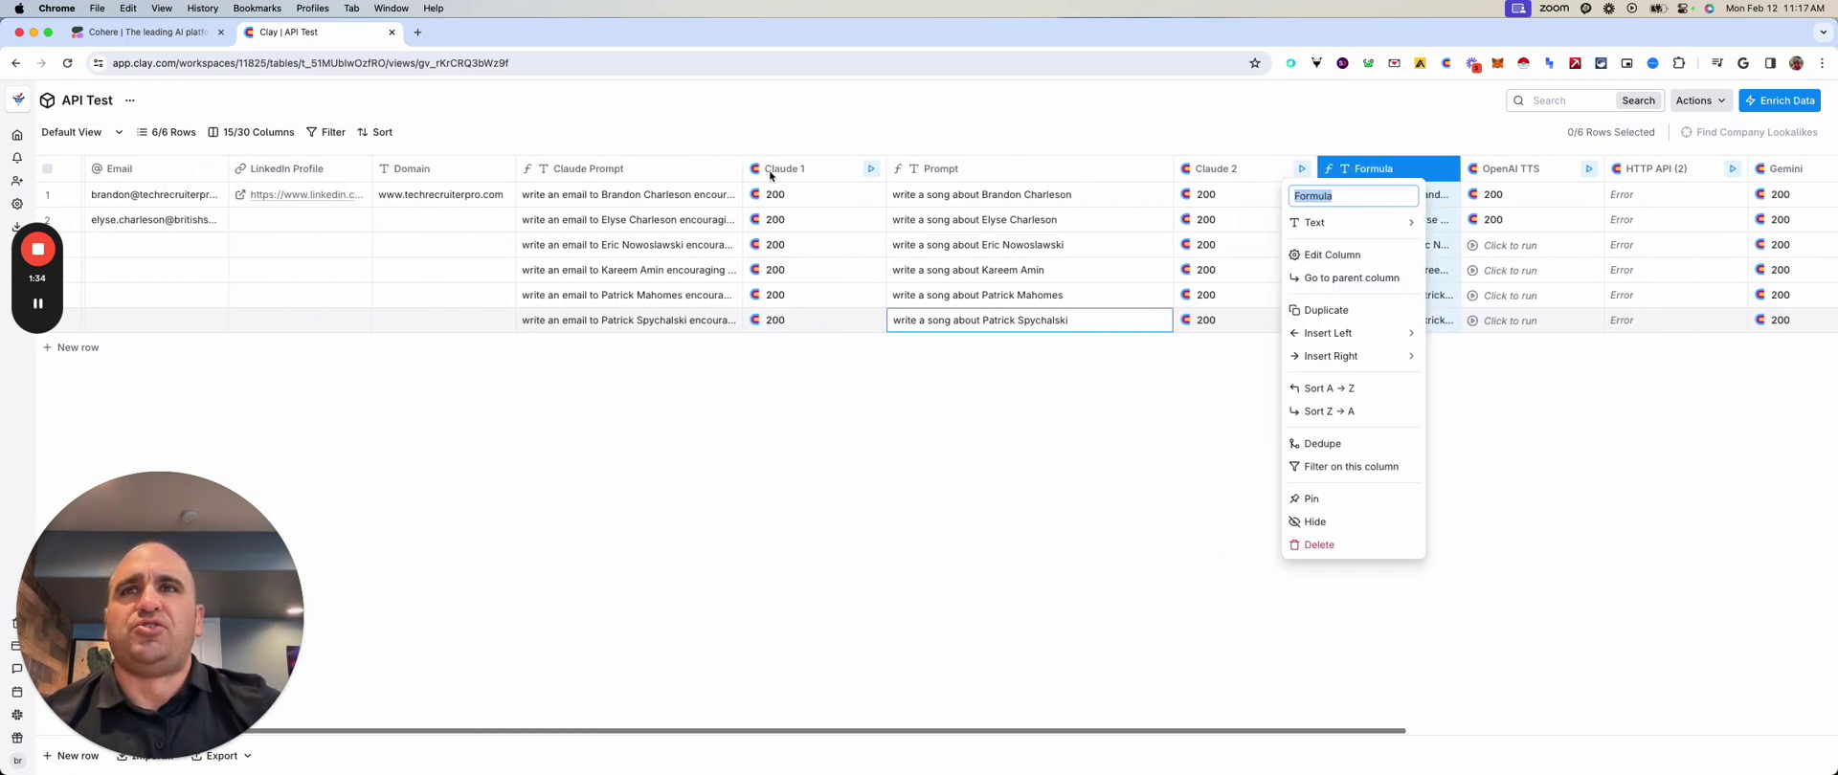
pyautogui.click(1227, 390)
pyautogui.hscroll(-3, 327, 293)
pyautogui.hscroll(5, 283, 265)
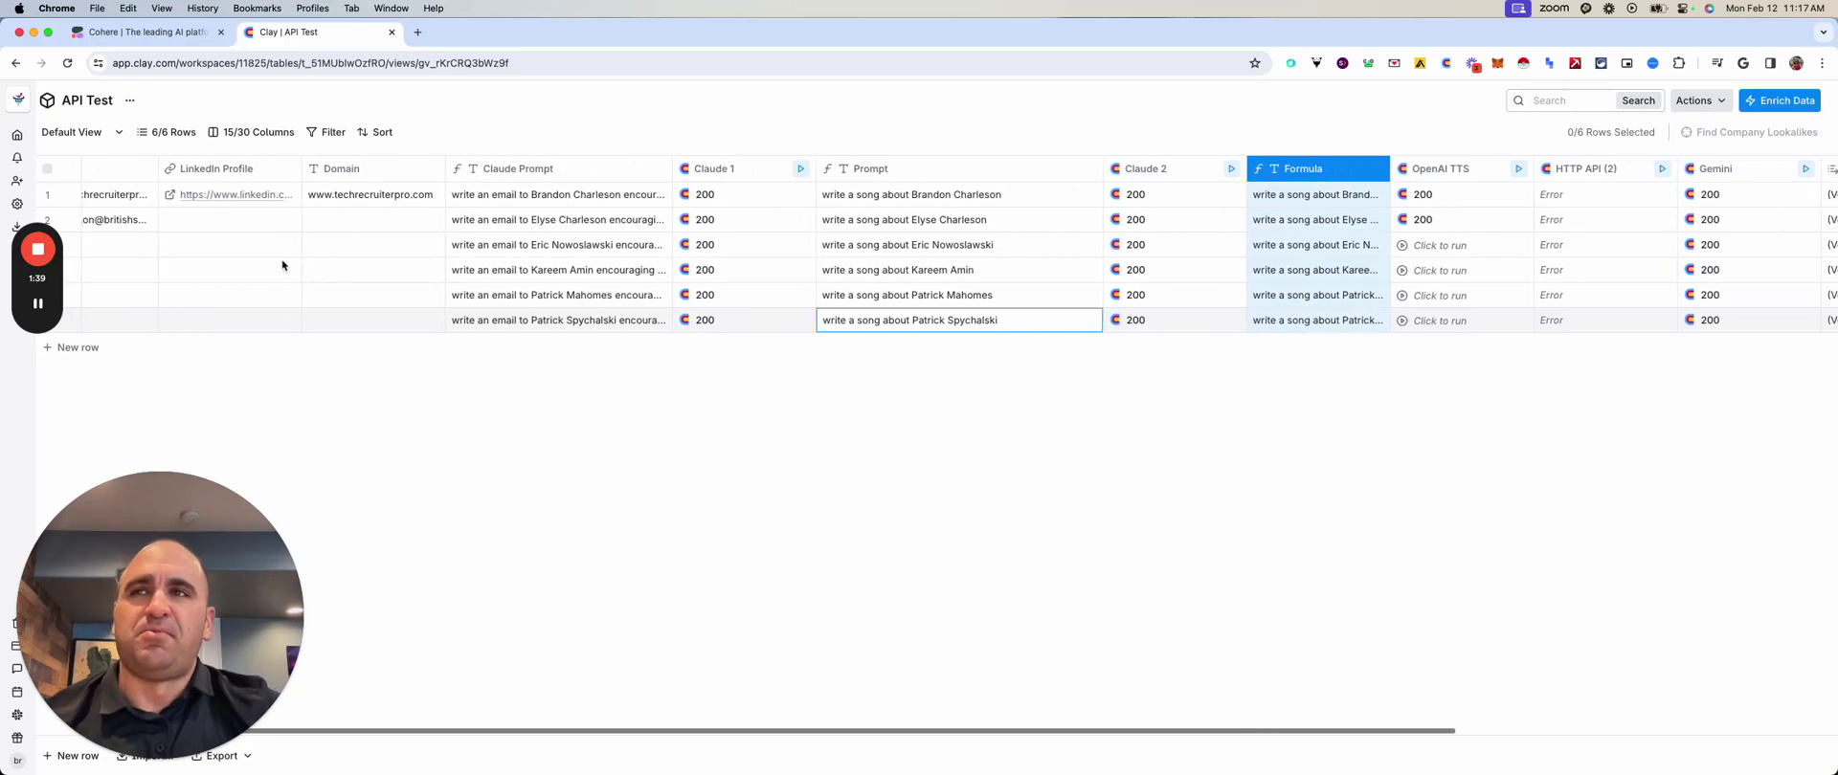
pyautogui.hscroll(4, 383, 306)
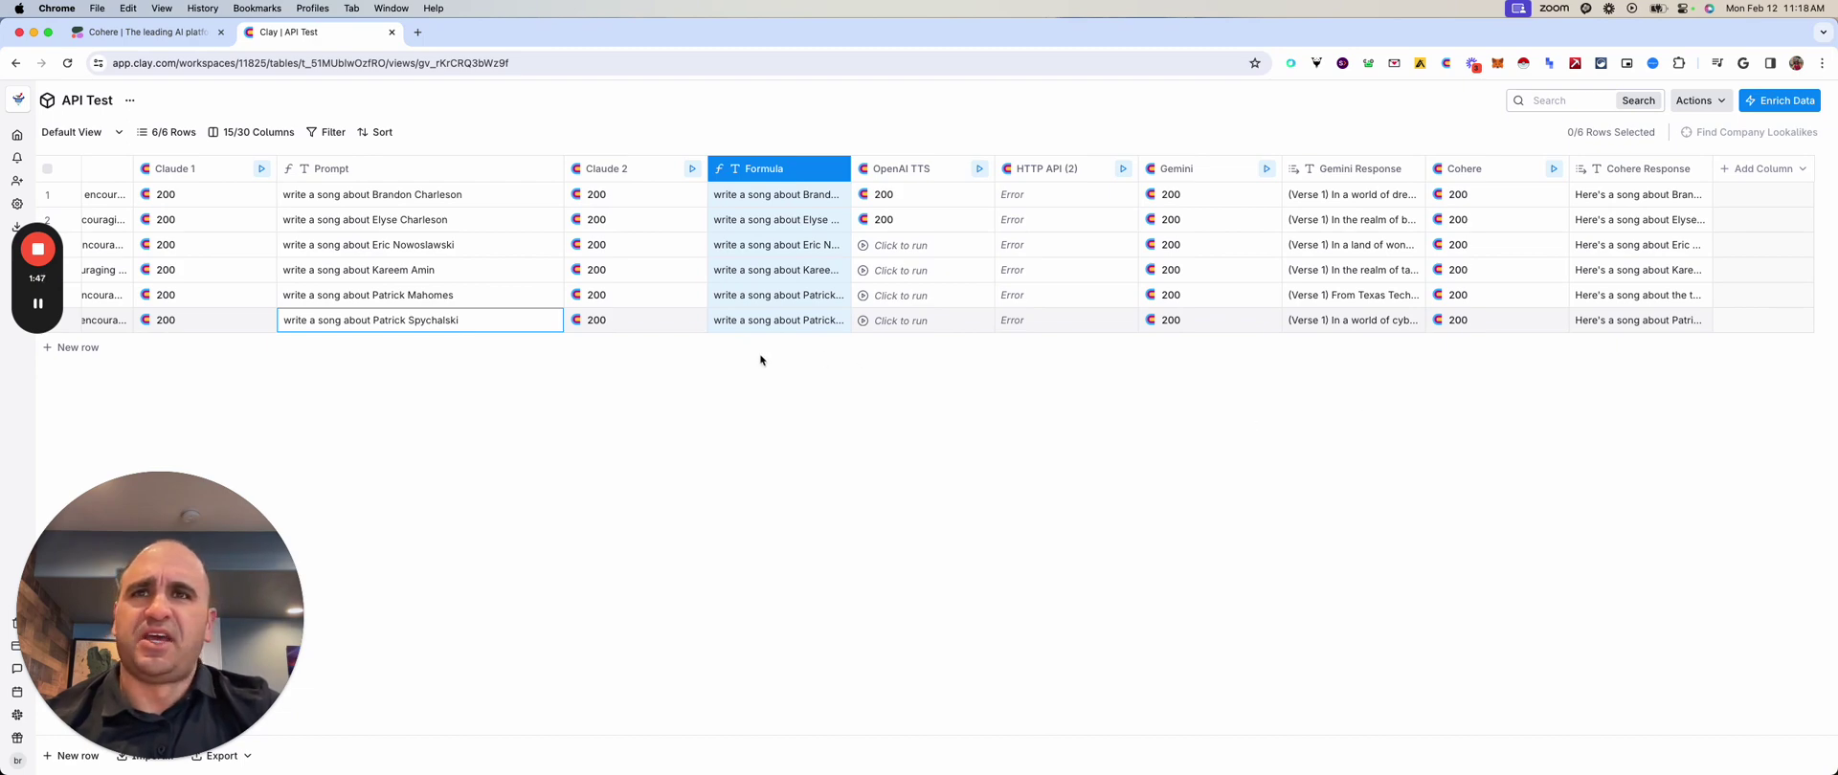
pyautogui.hscroll(-8, 654, 361)
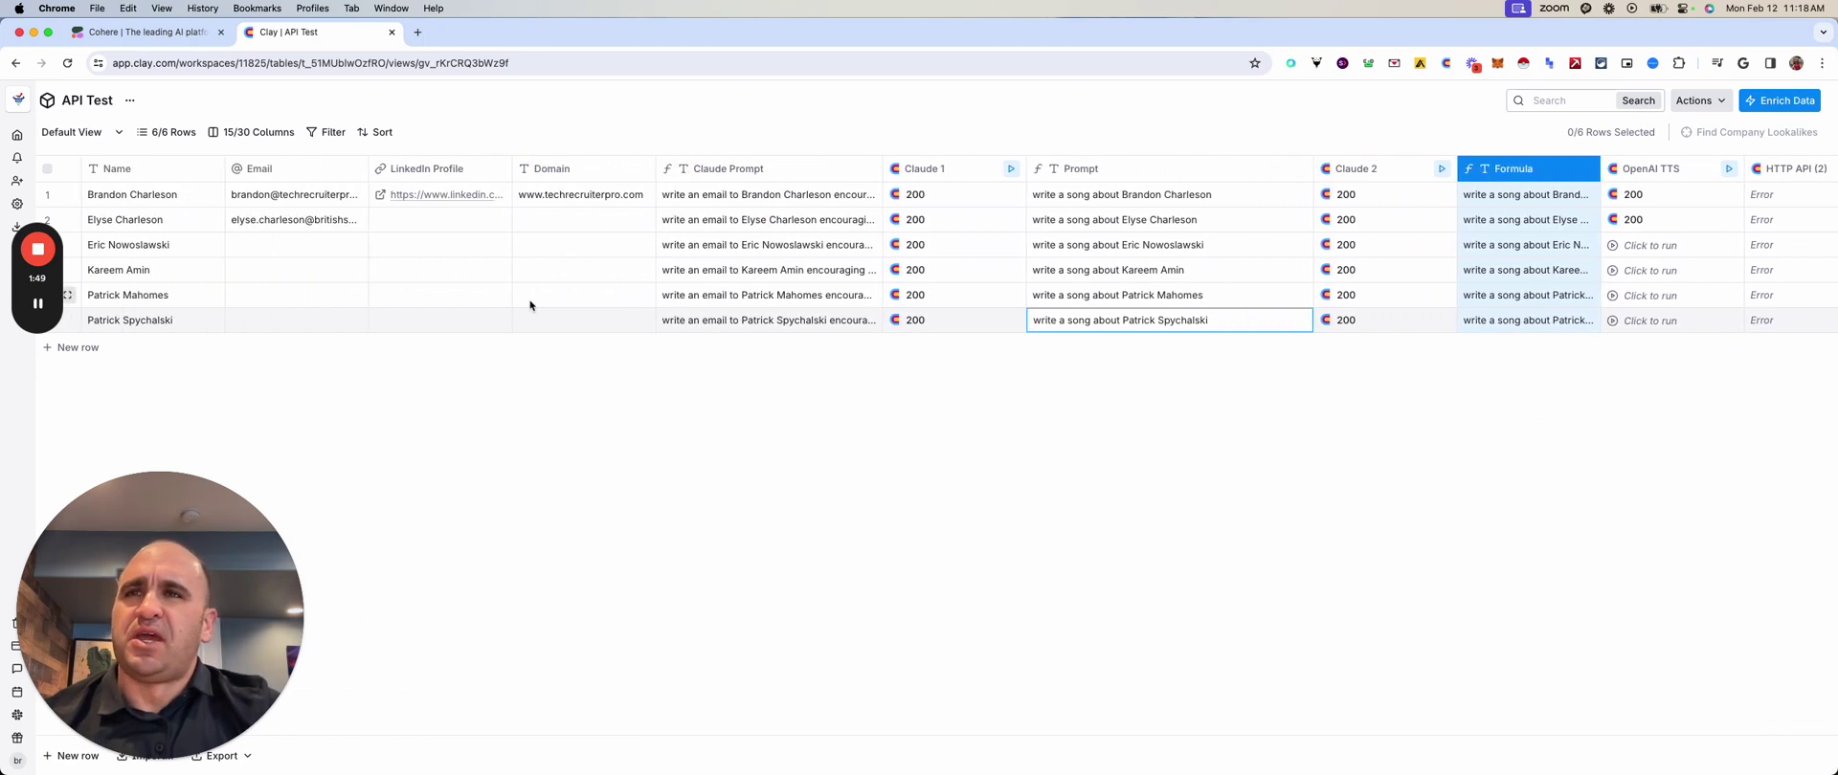
pyautogui.hscroll(6, 821, 290)
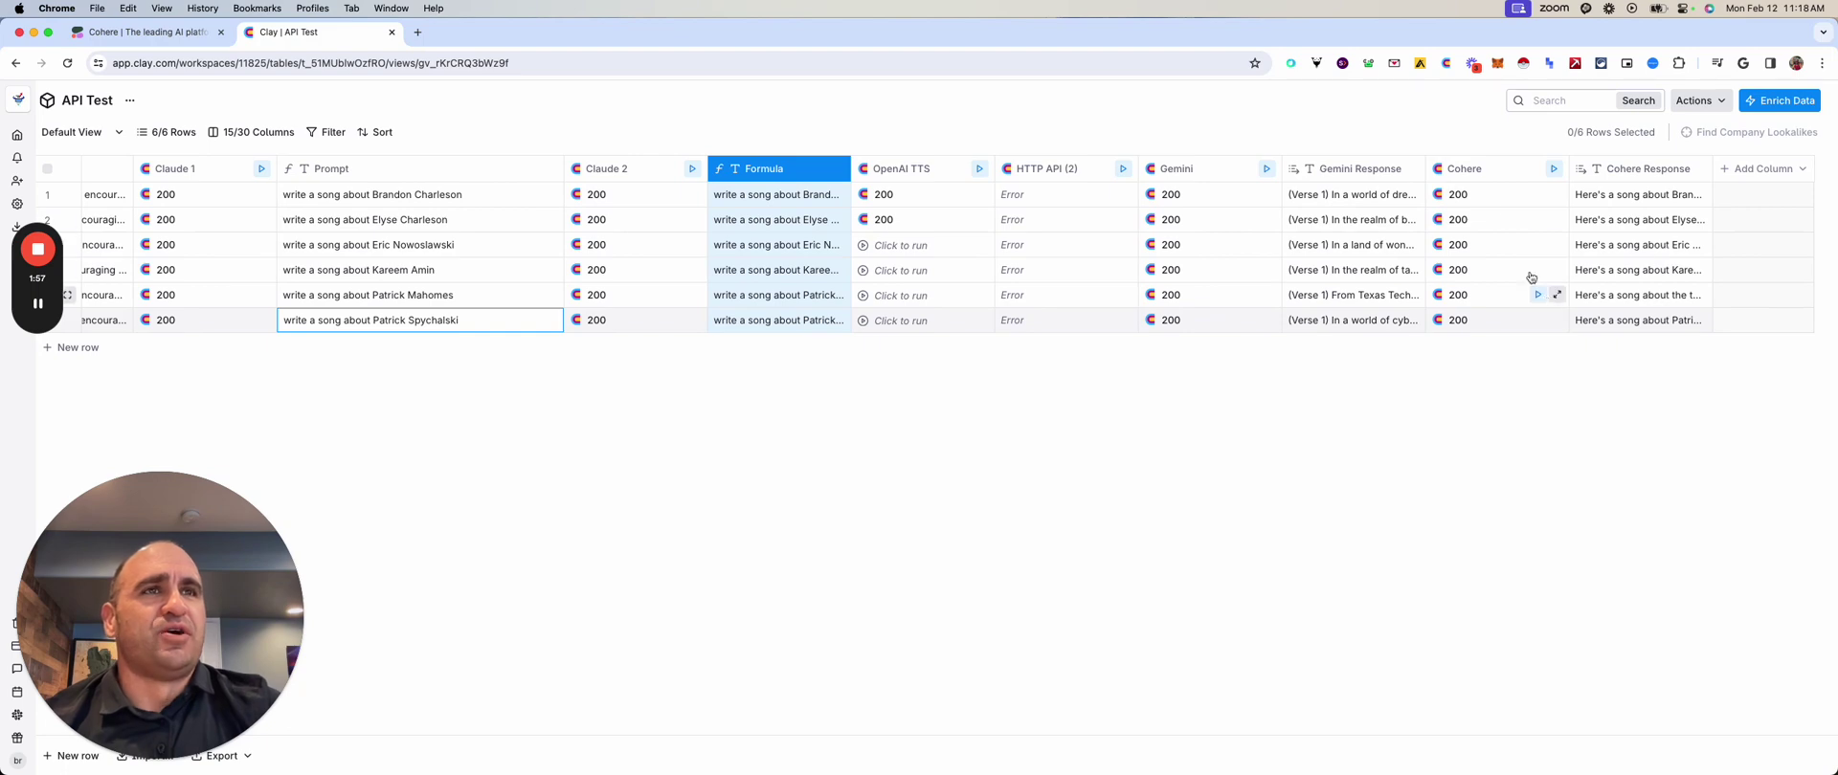
# - Add a new HTTP API enrichment column using the Coral AI API (Template)
pyautogui.click(1773, 100)
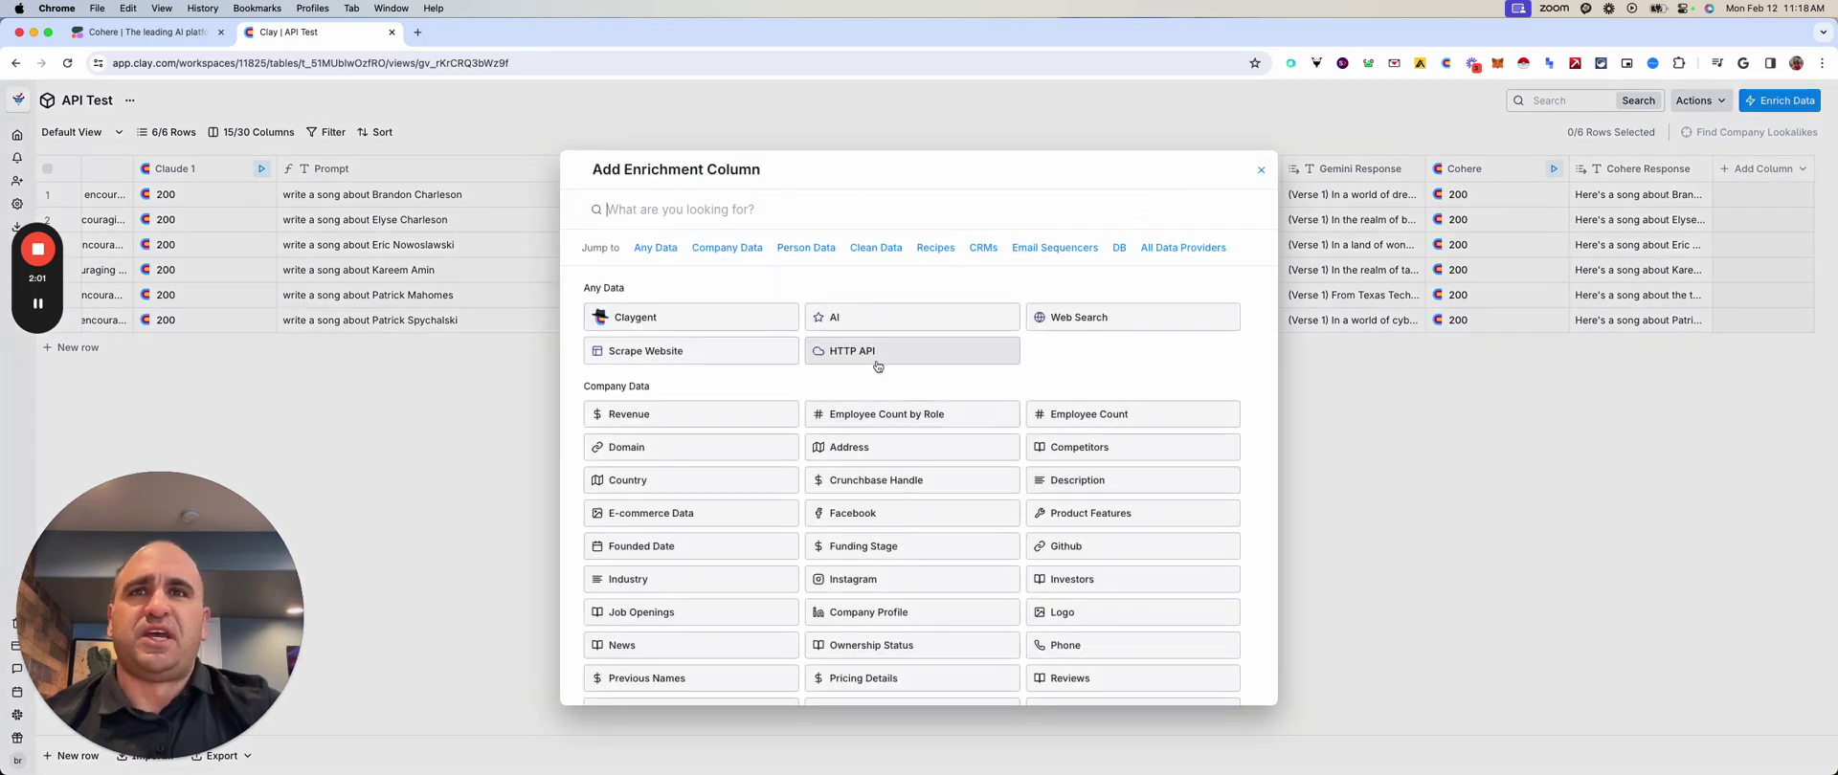
pyautogui.click(874, 360)
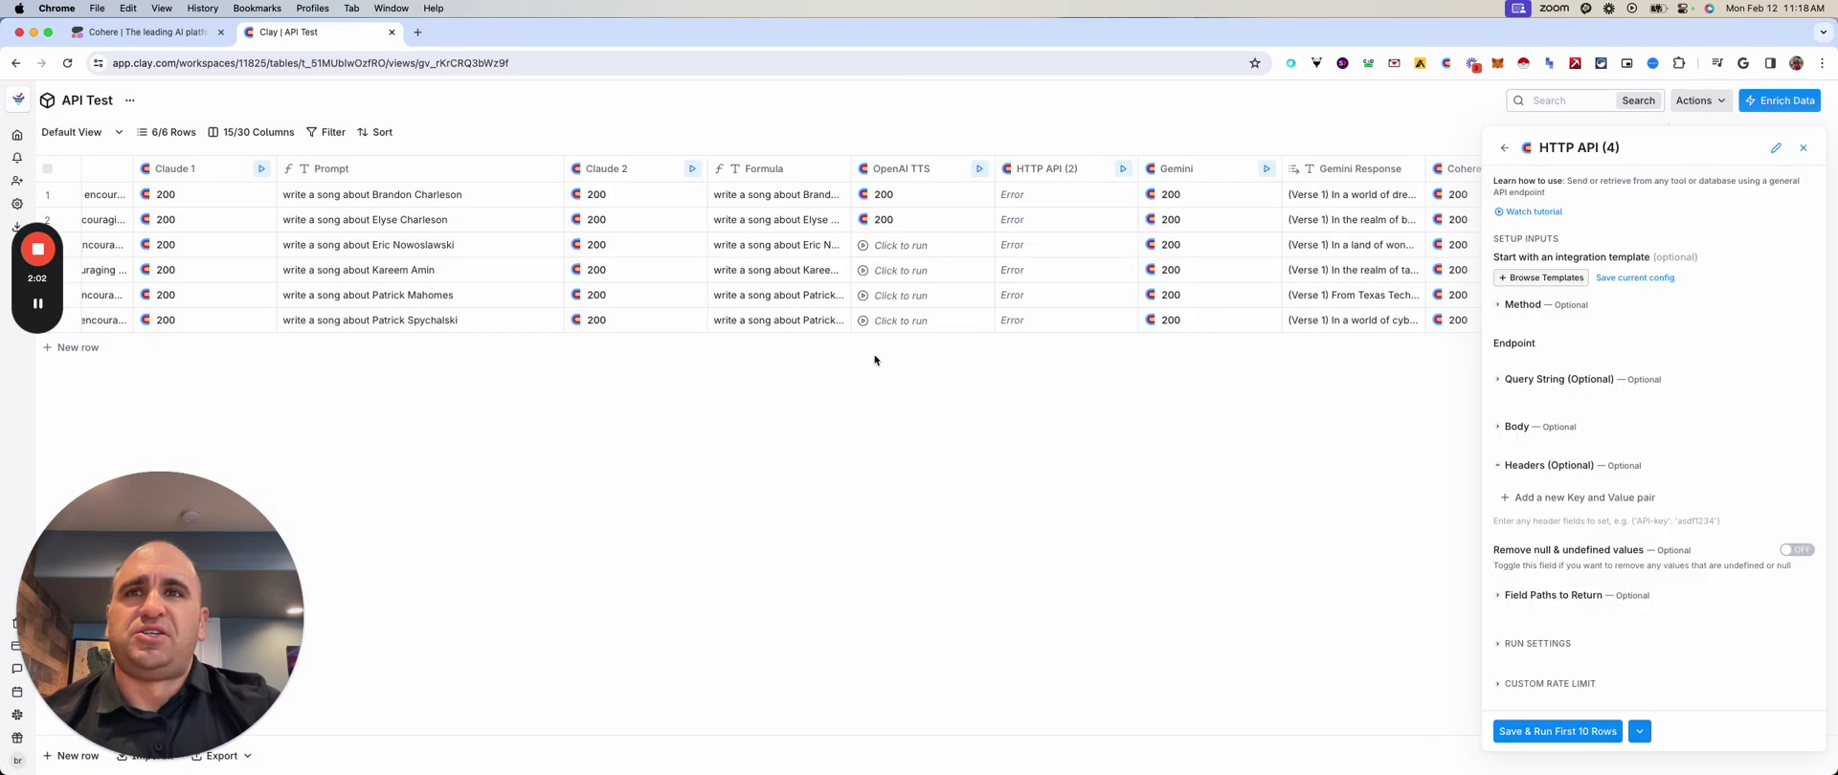
pyautogui.click(1544, 278)
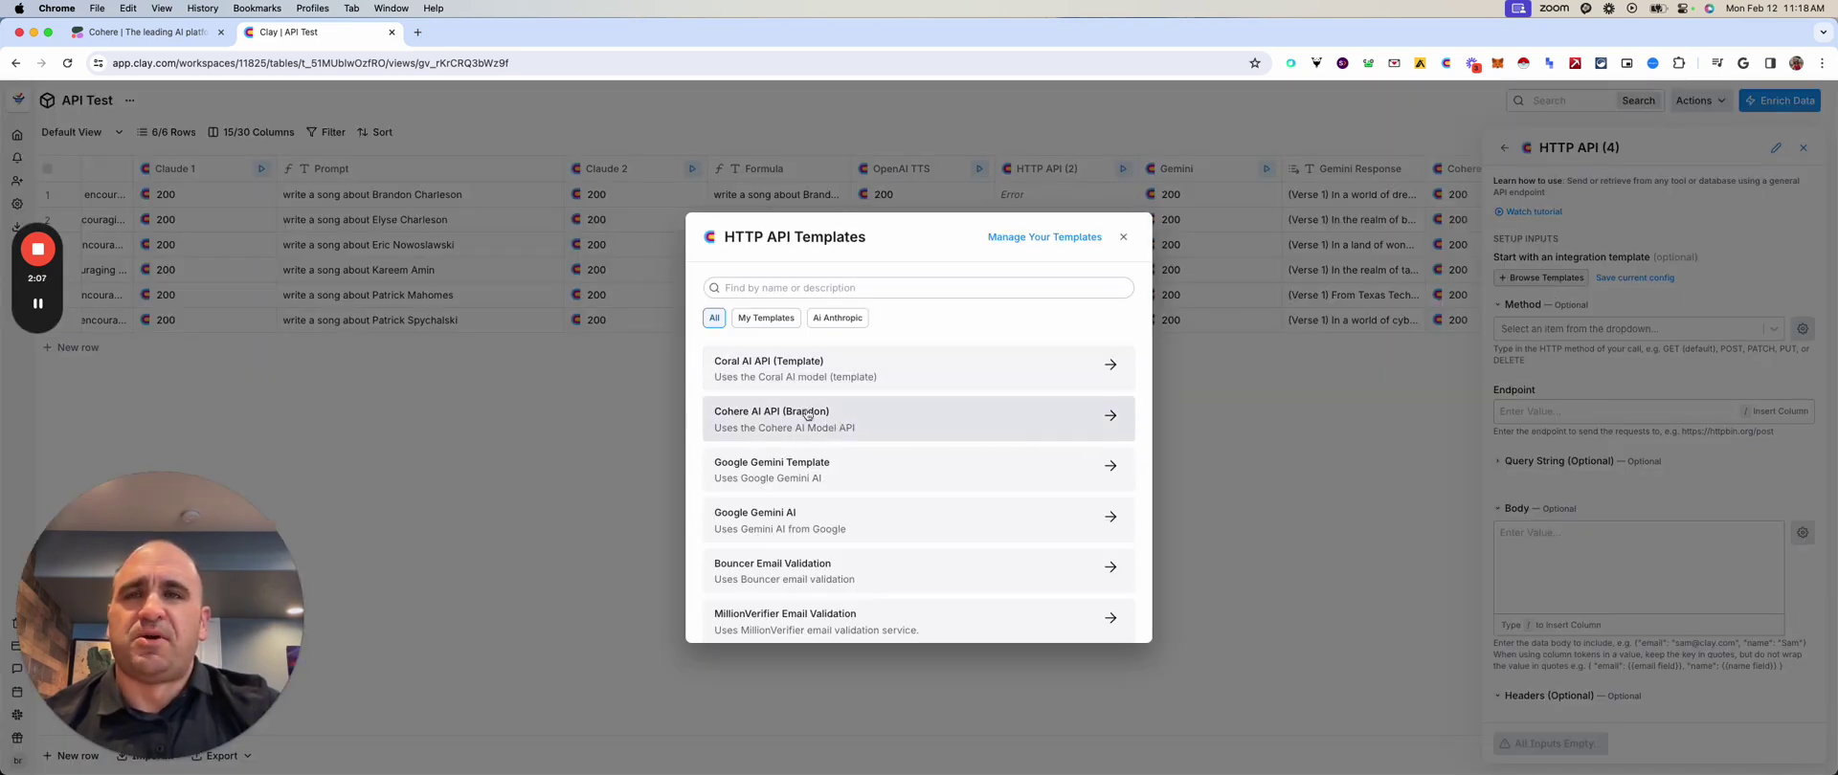
pyautogui.click(832, 372)
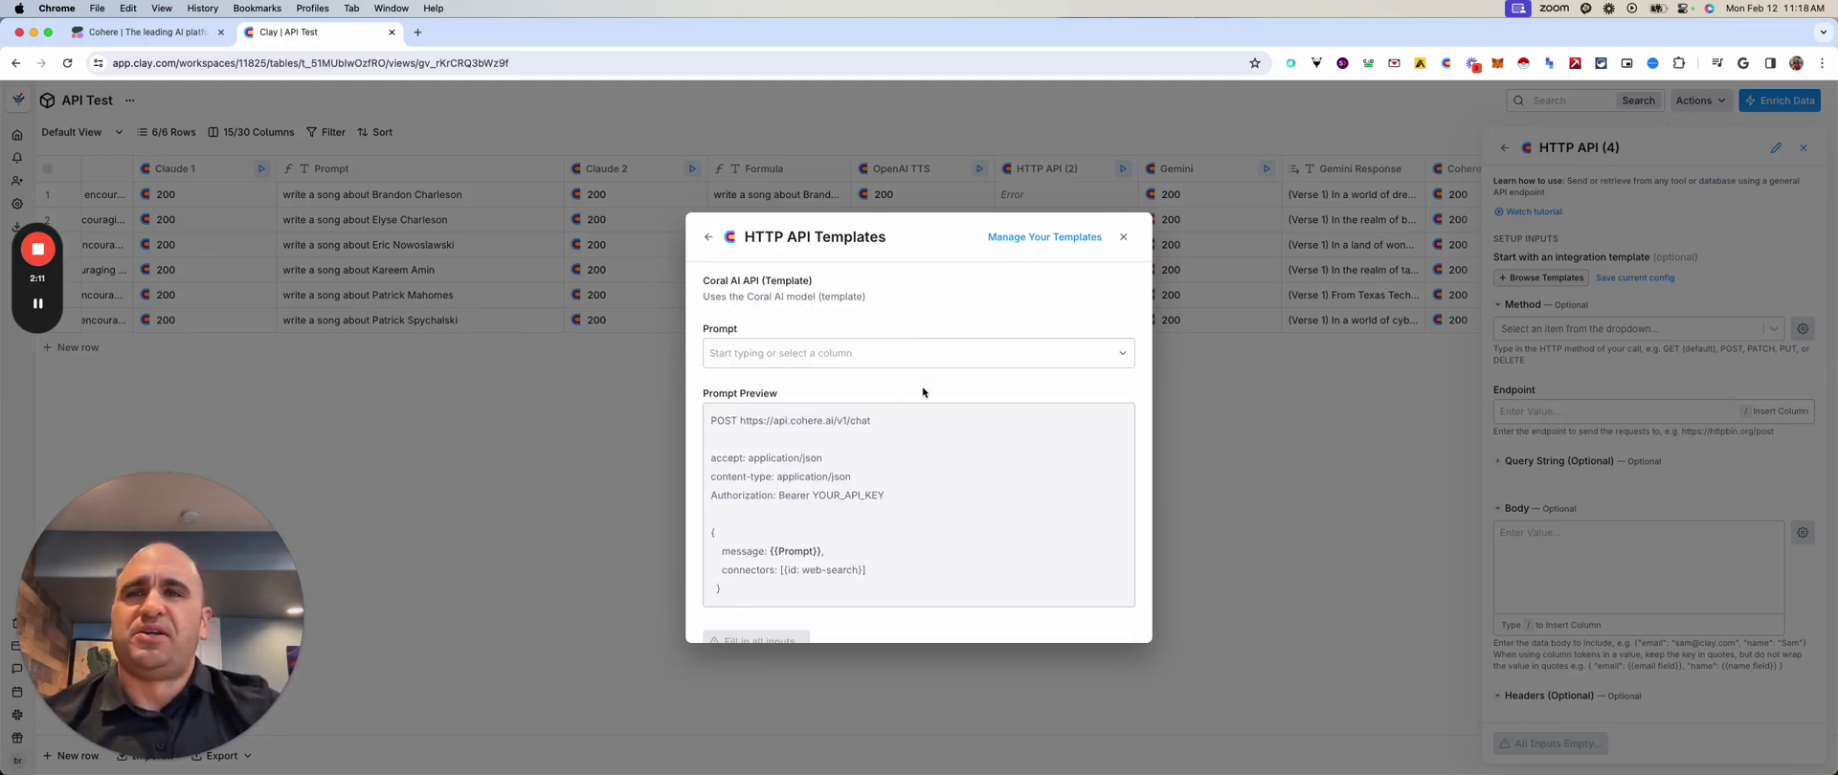
# - Browse the table columns available for the template's Prompt field
pyautogui.click(895, 356)
pyautogui.scroll(-5, 894, 487)
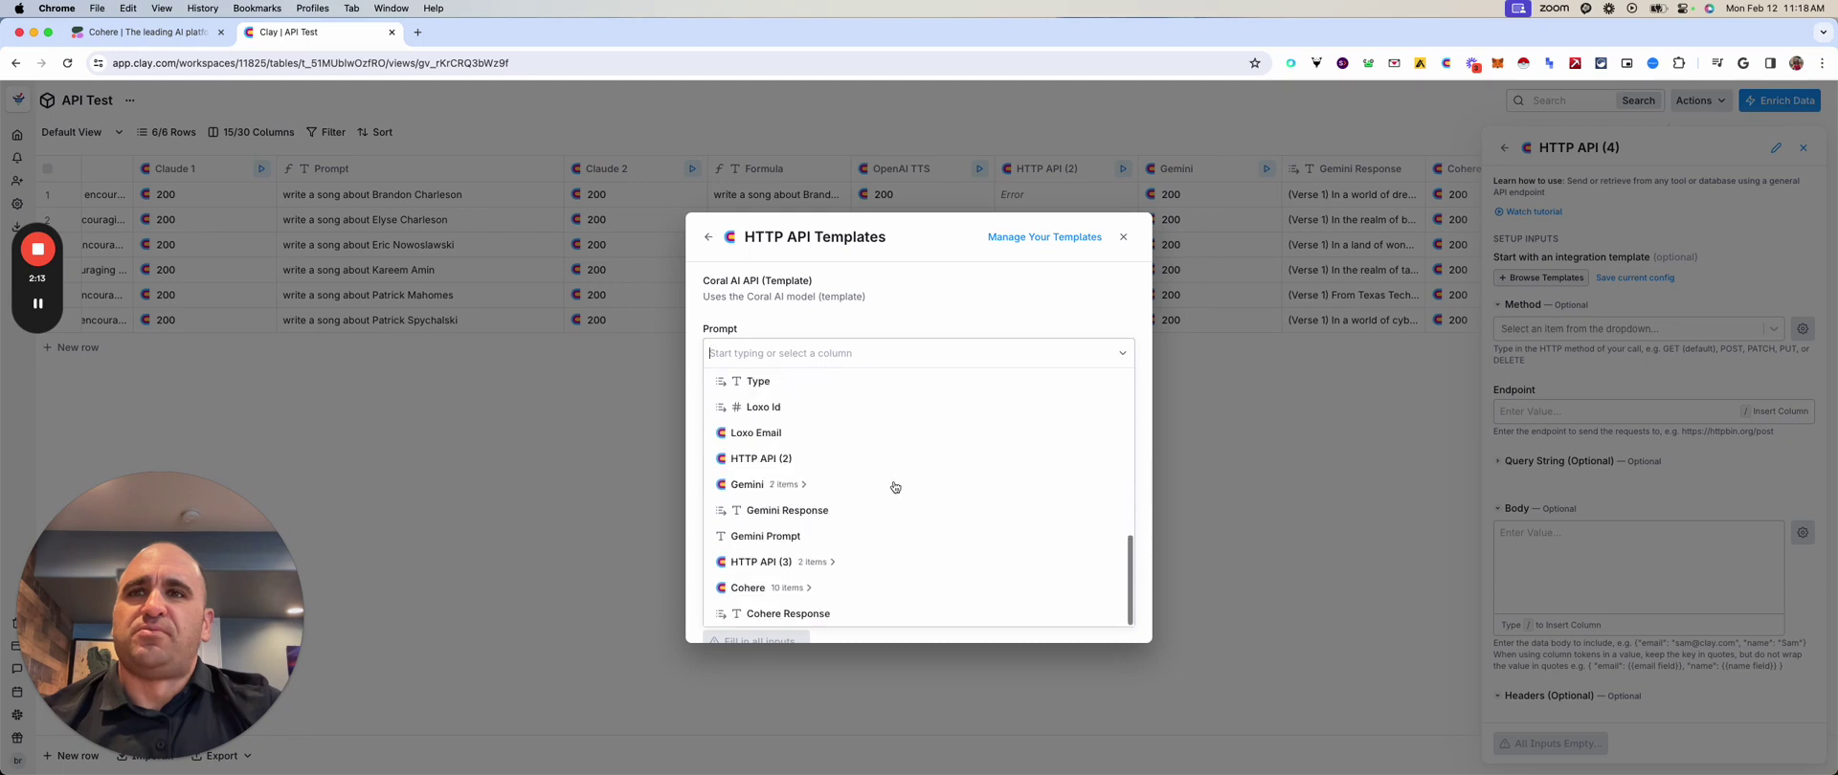
pyautogui.scroll(3, 824, 517)
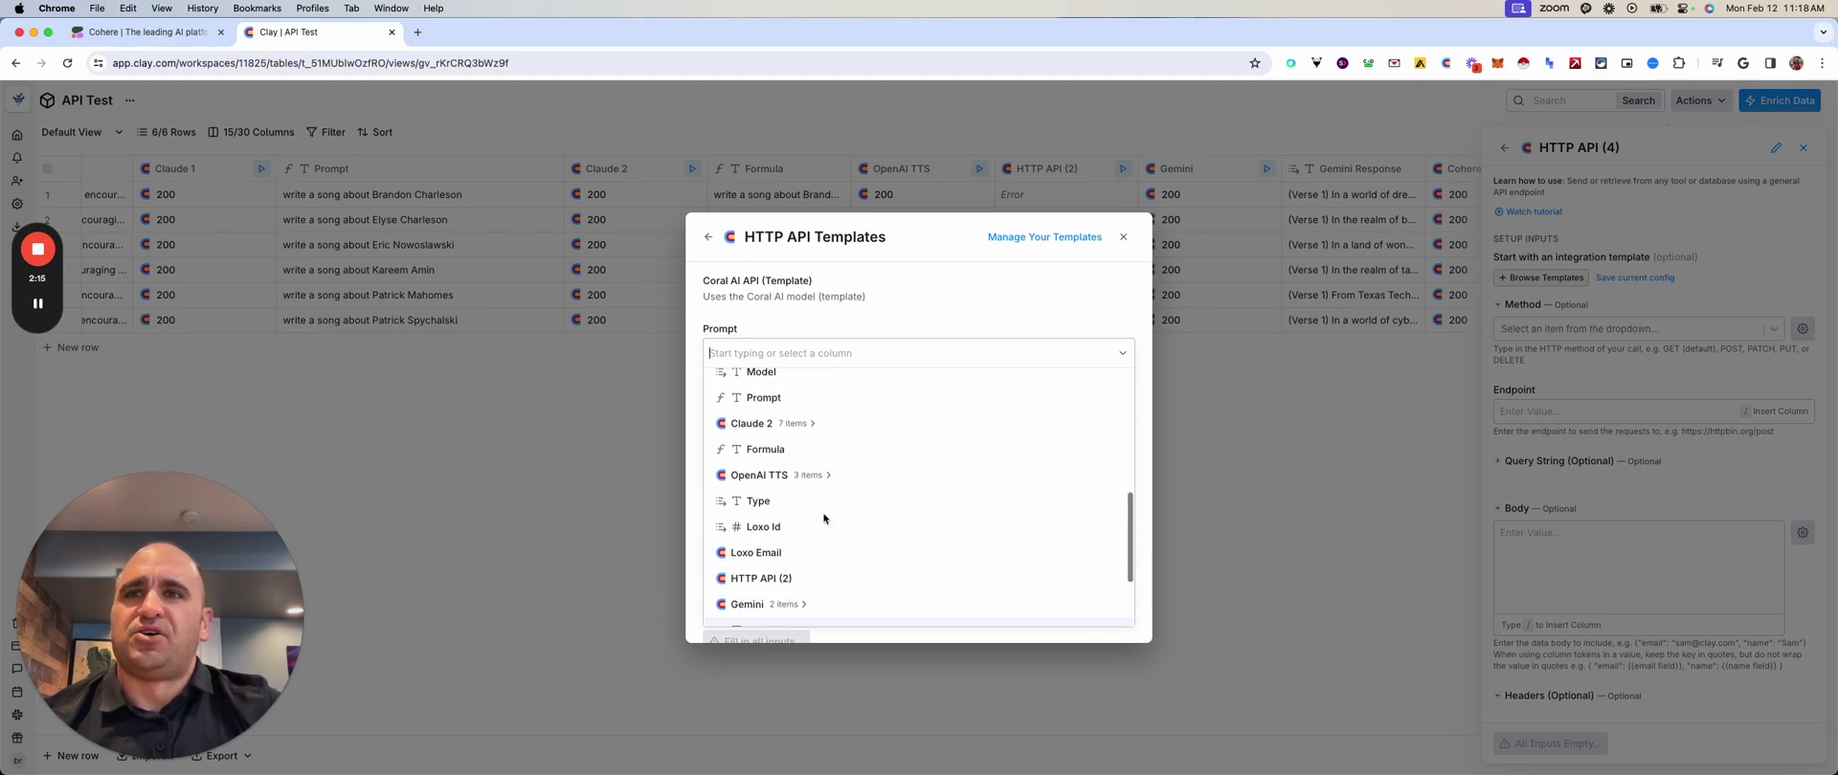
pyautogui.scroll(1, 823, 517)
# - Feed the Prompt column in as the message and fill request settings from the template
pyautogui.click(773, 418)
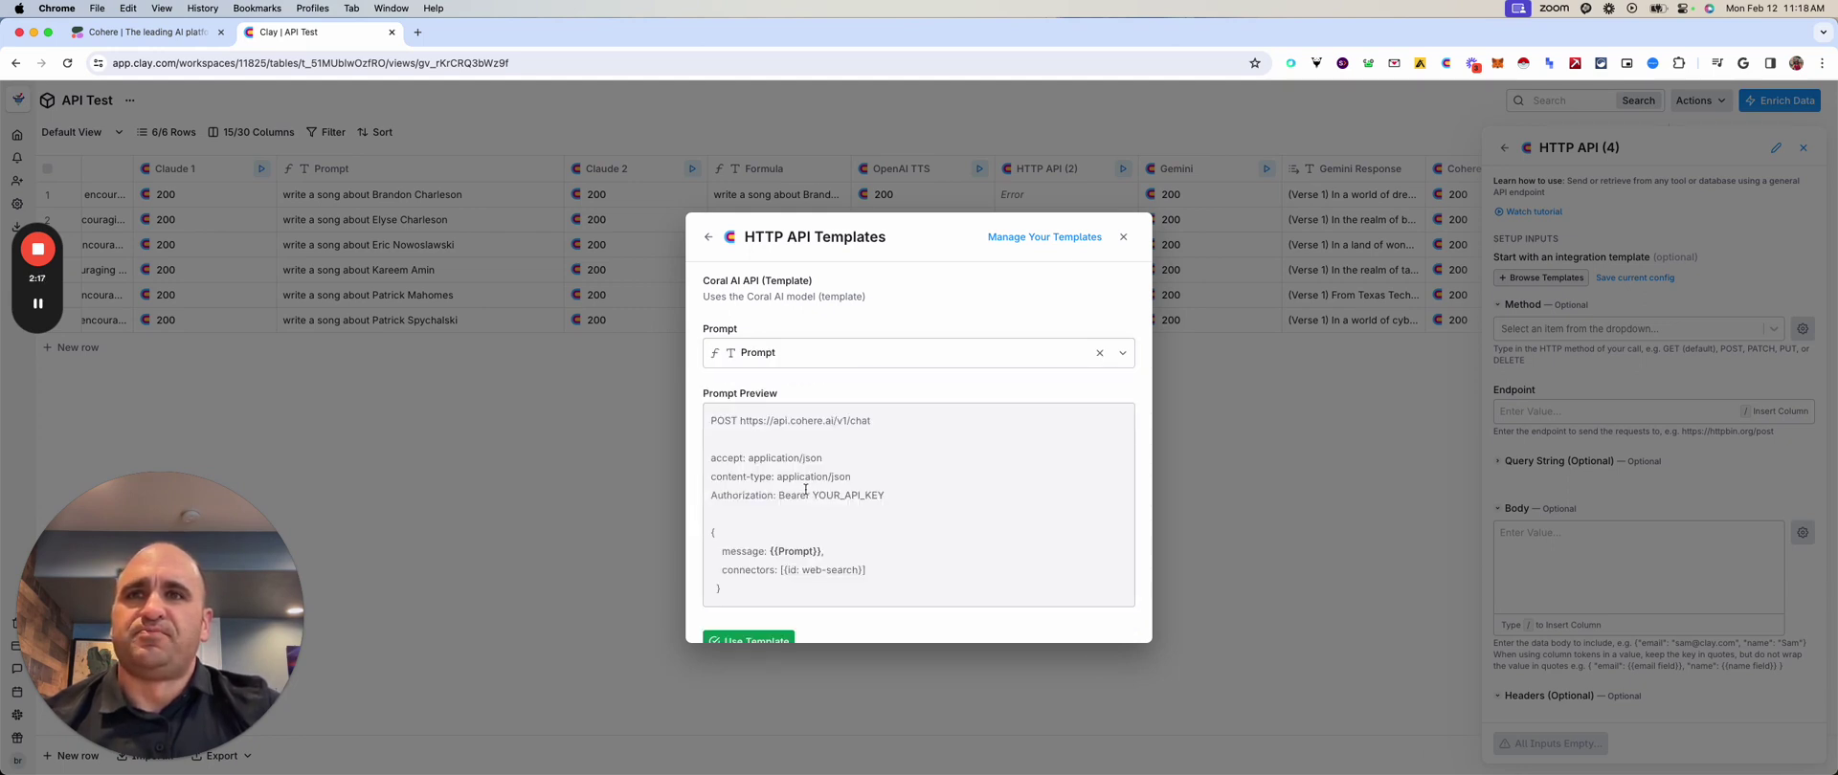
pyautogui.moveTo(722, 420); pyautogui.dragTo(814, 498)
pyautogui.click(893, 522)
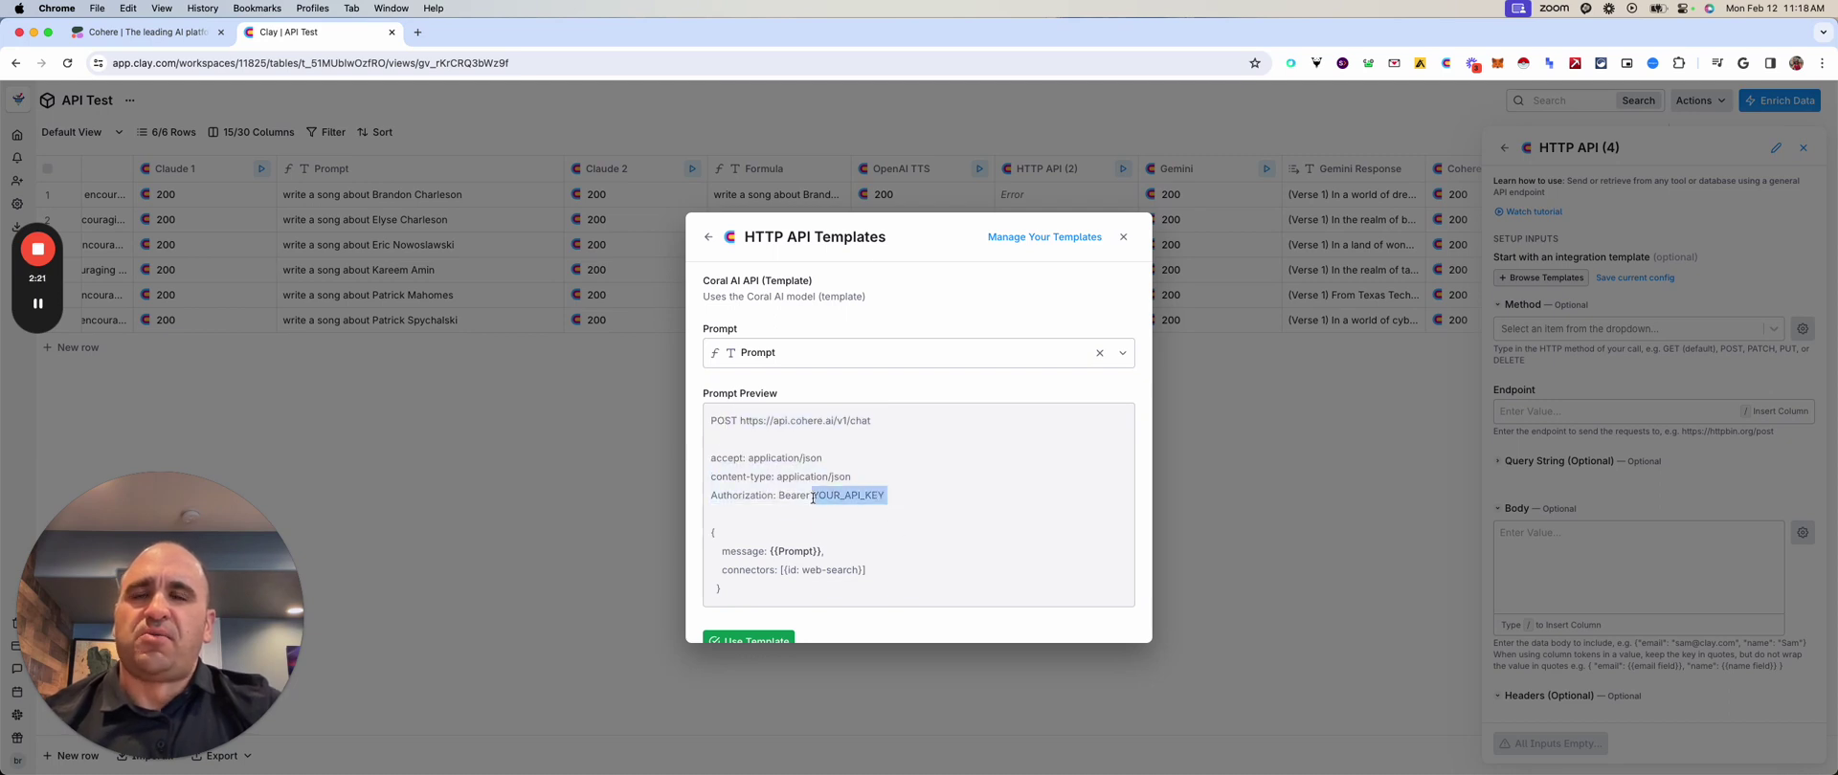
pyautogui.click(756, 638)
# - Close the HTTP API (4) column settings, choosing Don't Save
pyautogui.scroll(-5, 1645, 522)
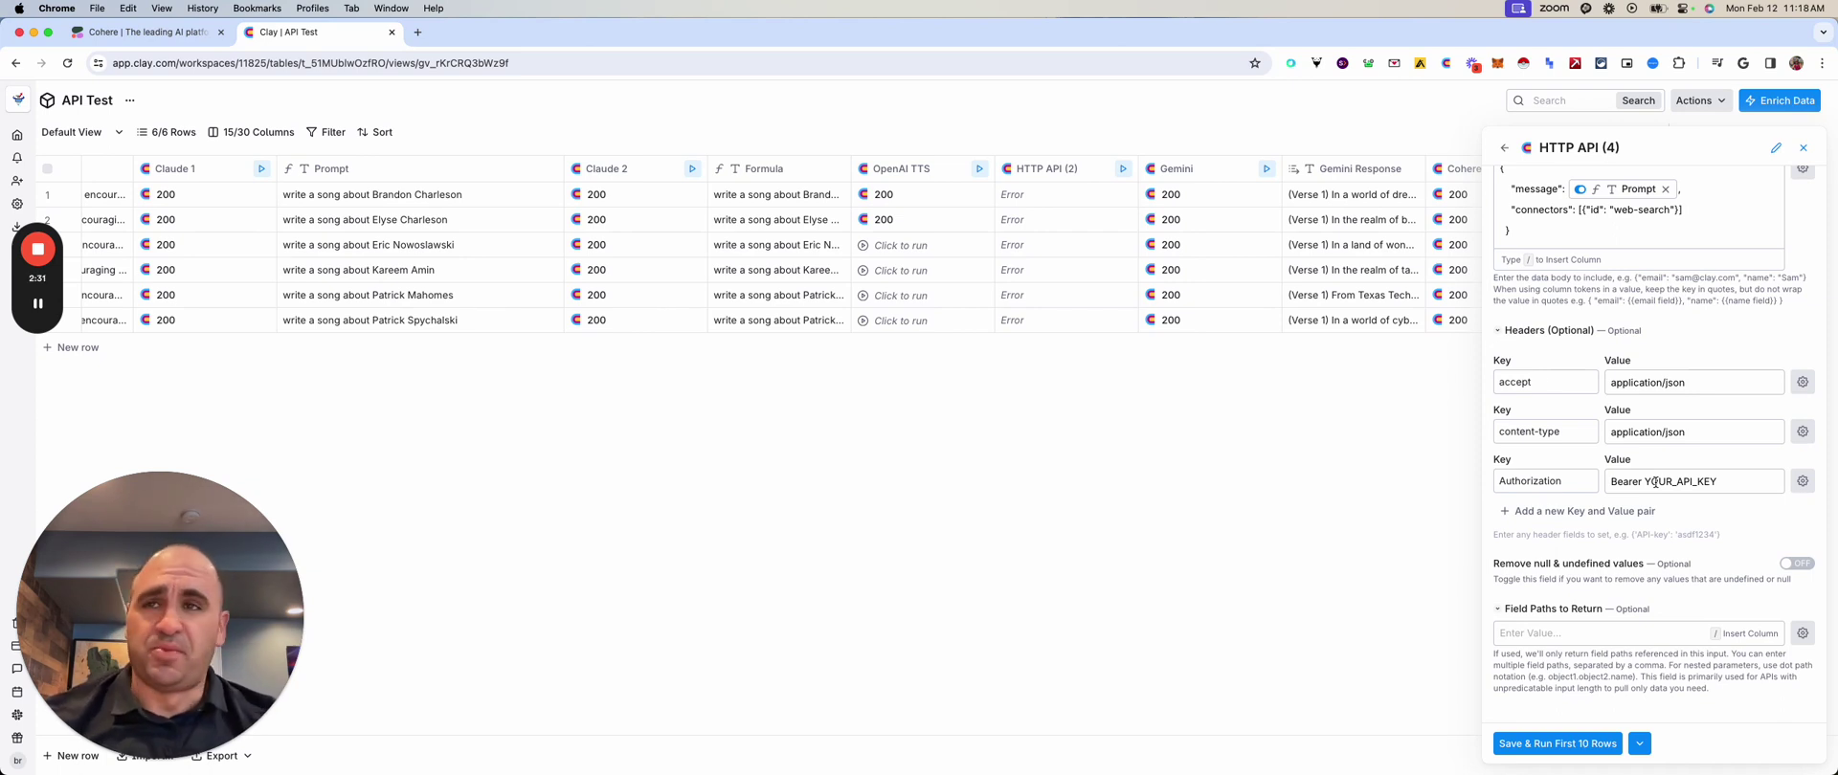
pyautogui.scroll(3, 1647, 430)
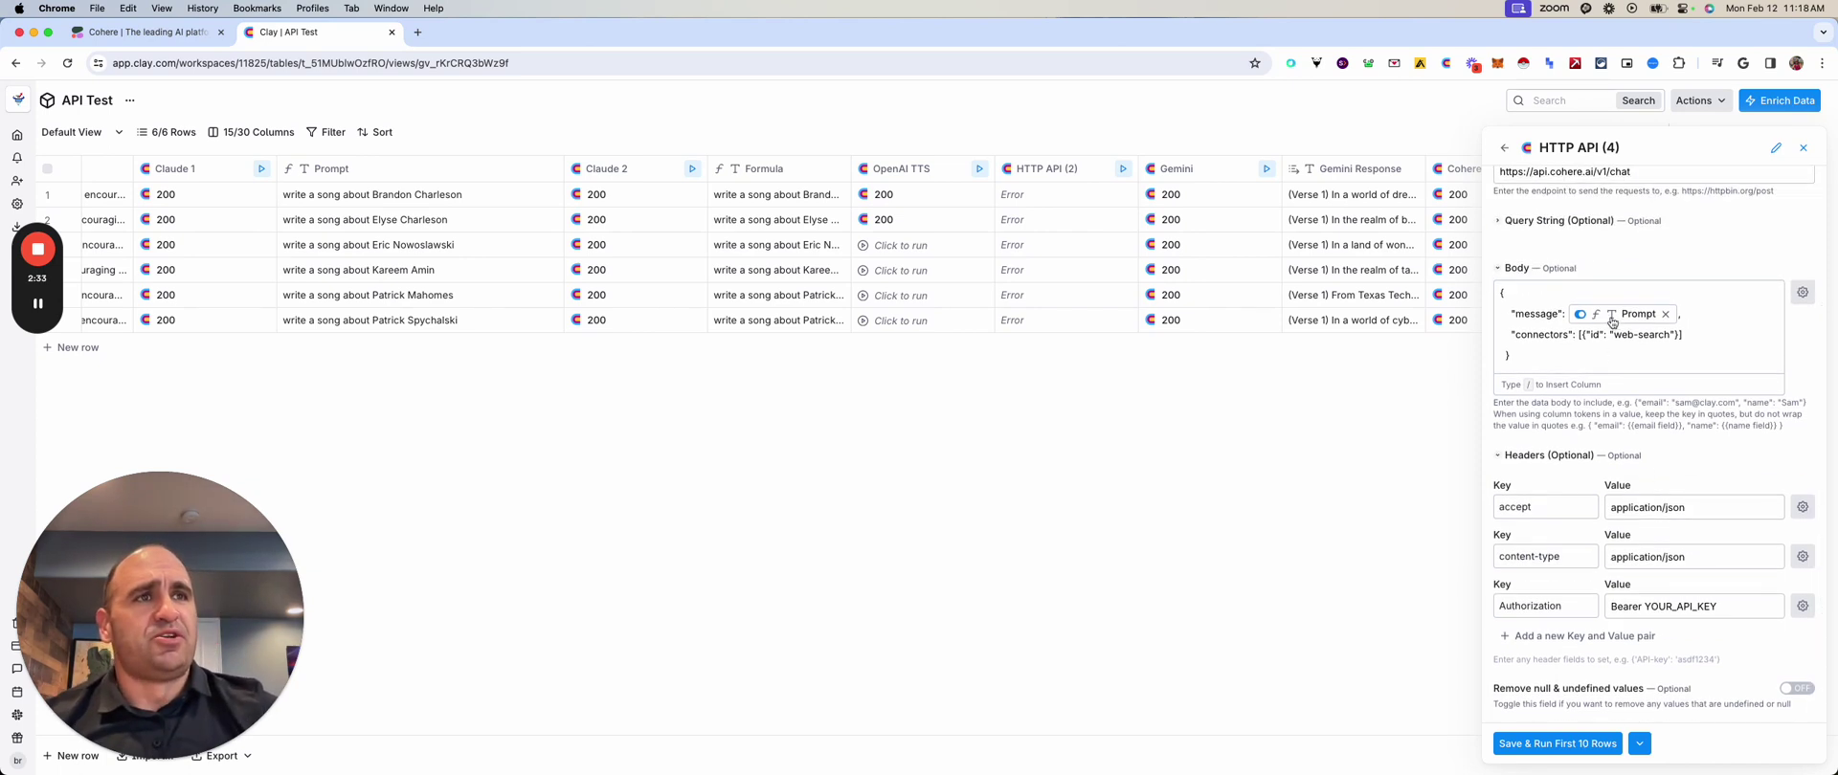
pyautogui.moveTo(1608, 321)
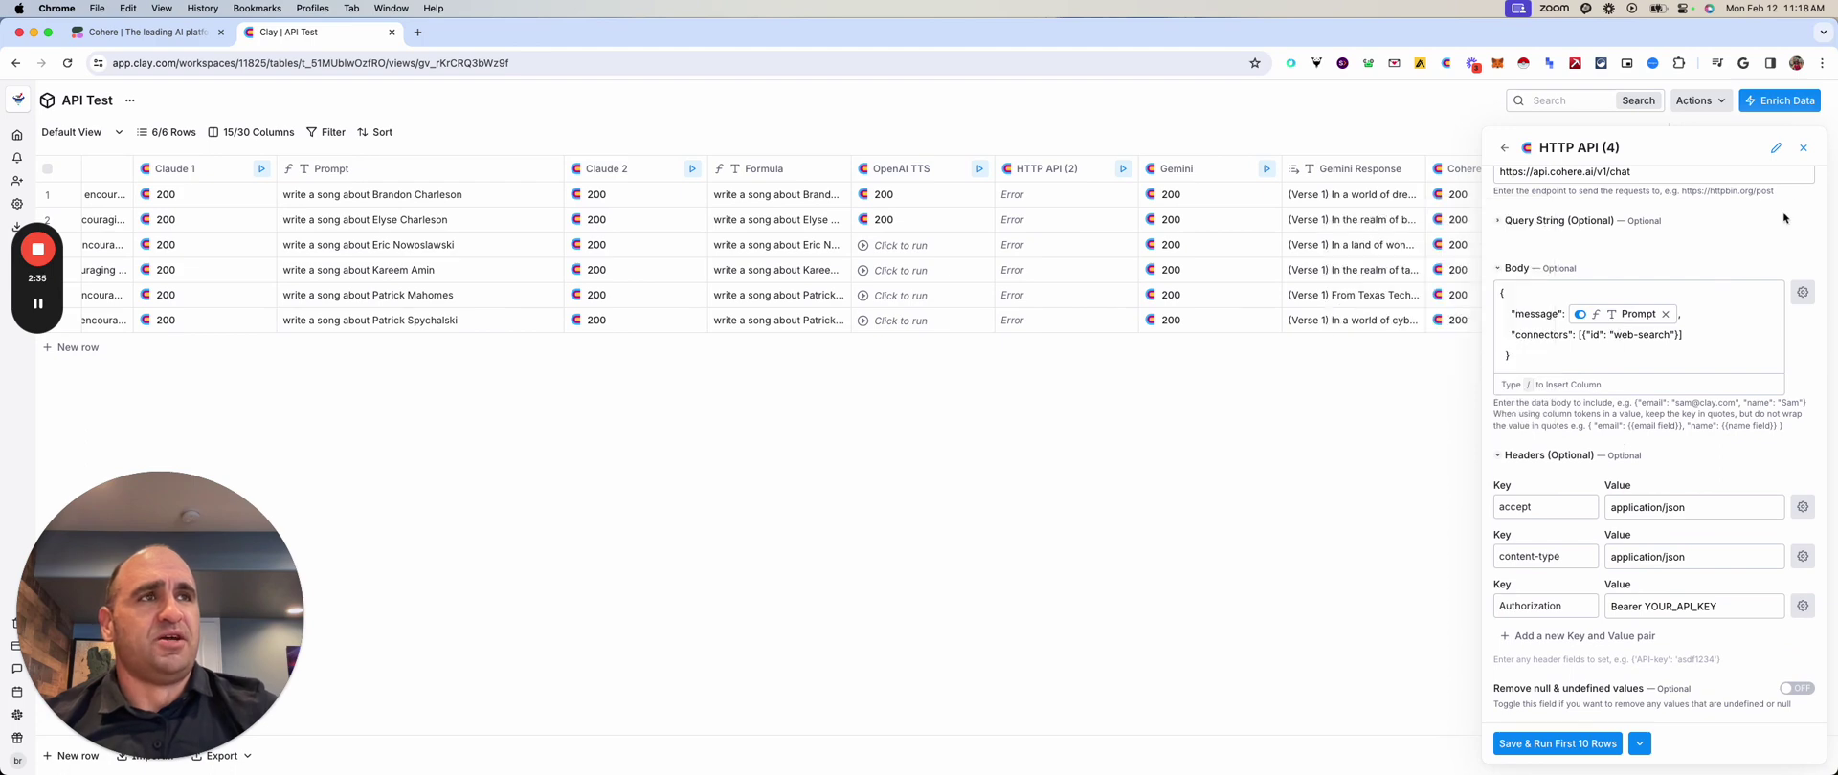
pyautogui.click(1803, 148)
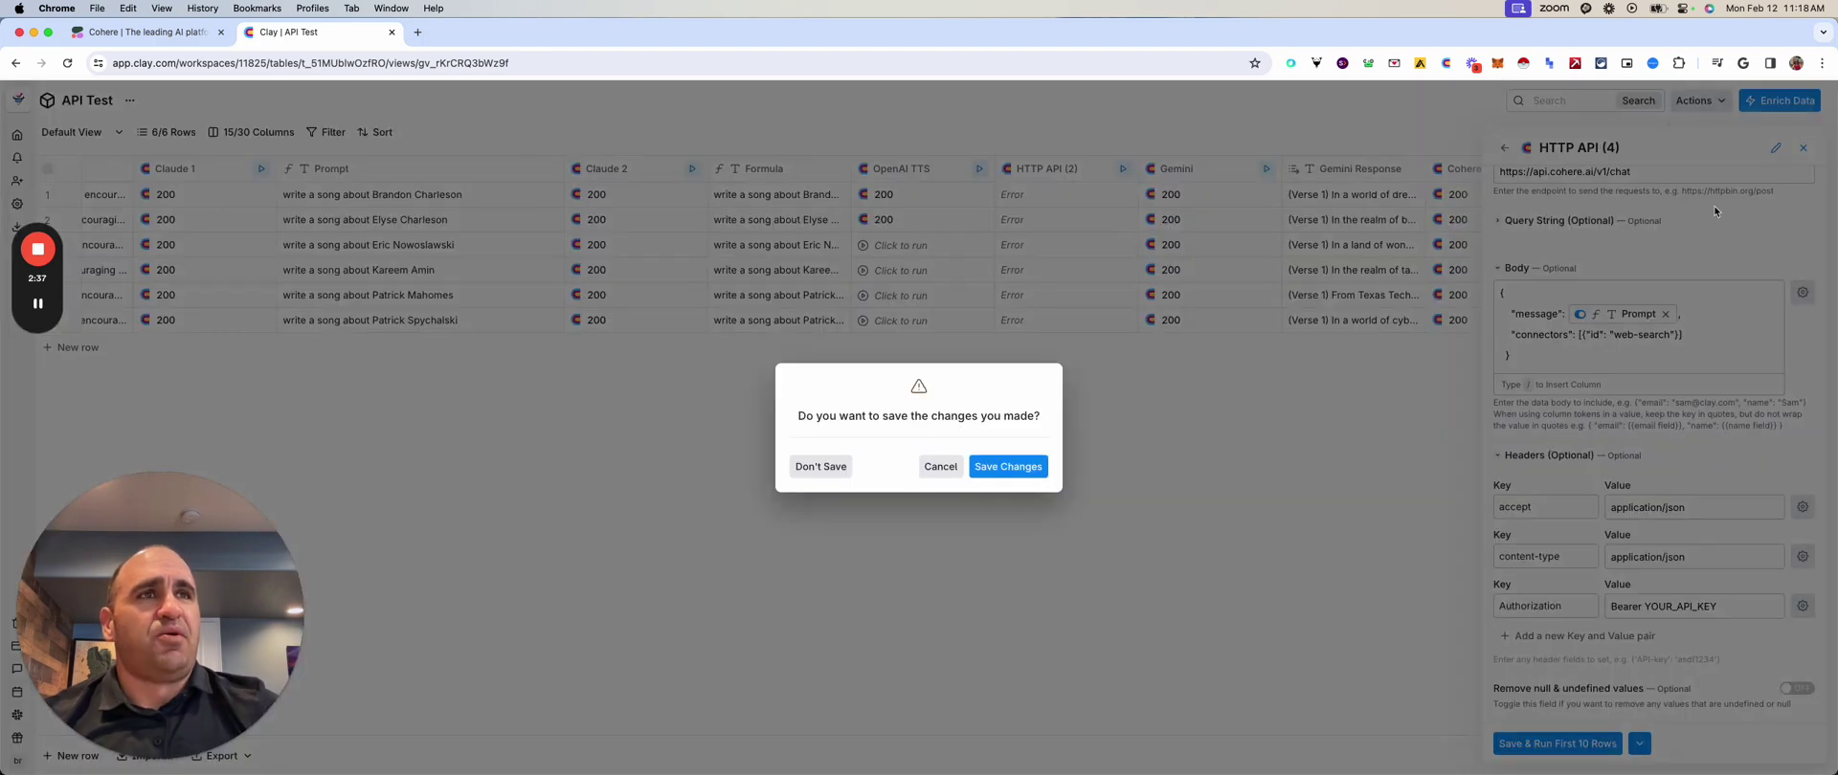
pyautogui.click(823, 468)
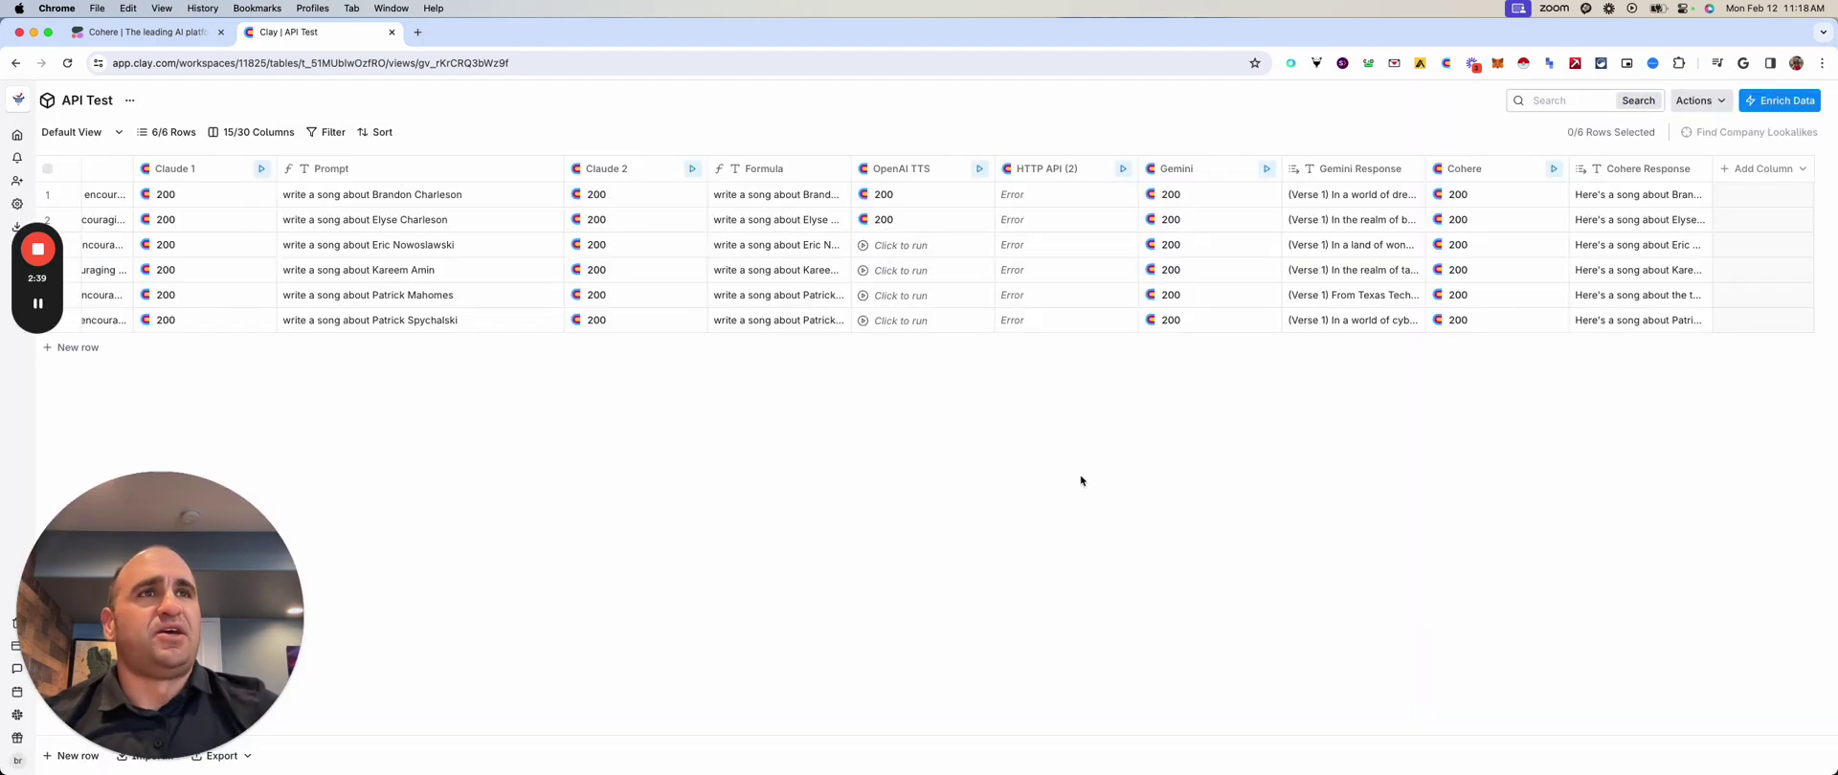
pyautogui.click(1636, 297)
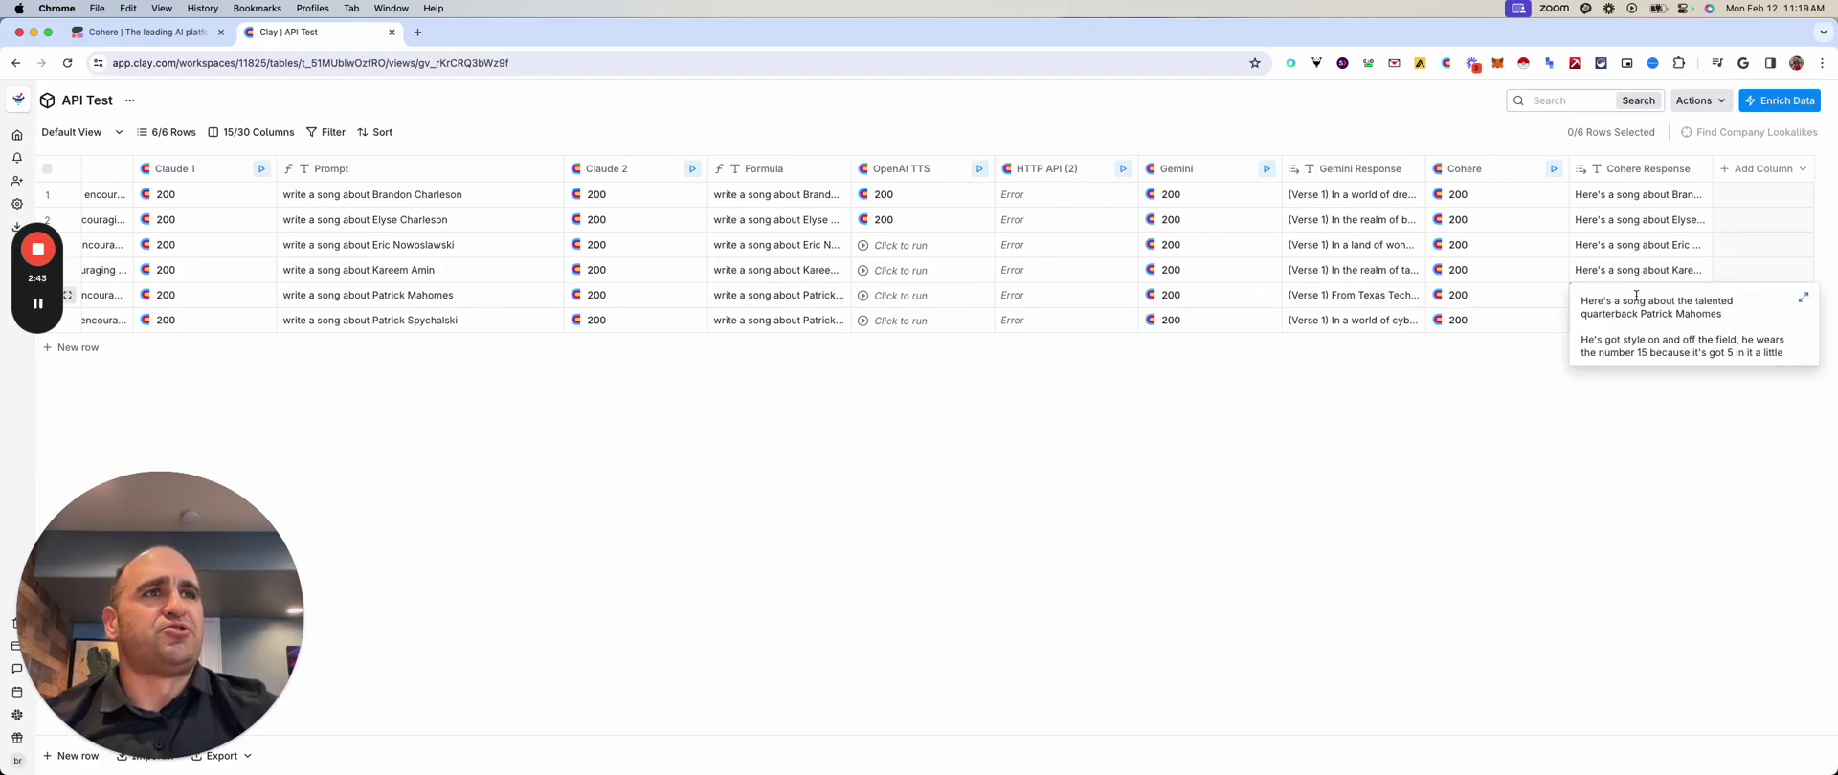
pyautogui.click(1803, 298)
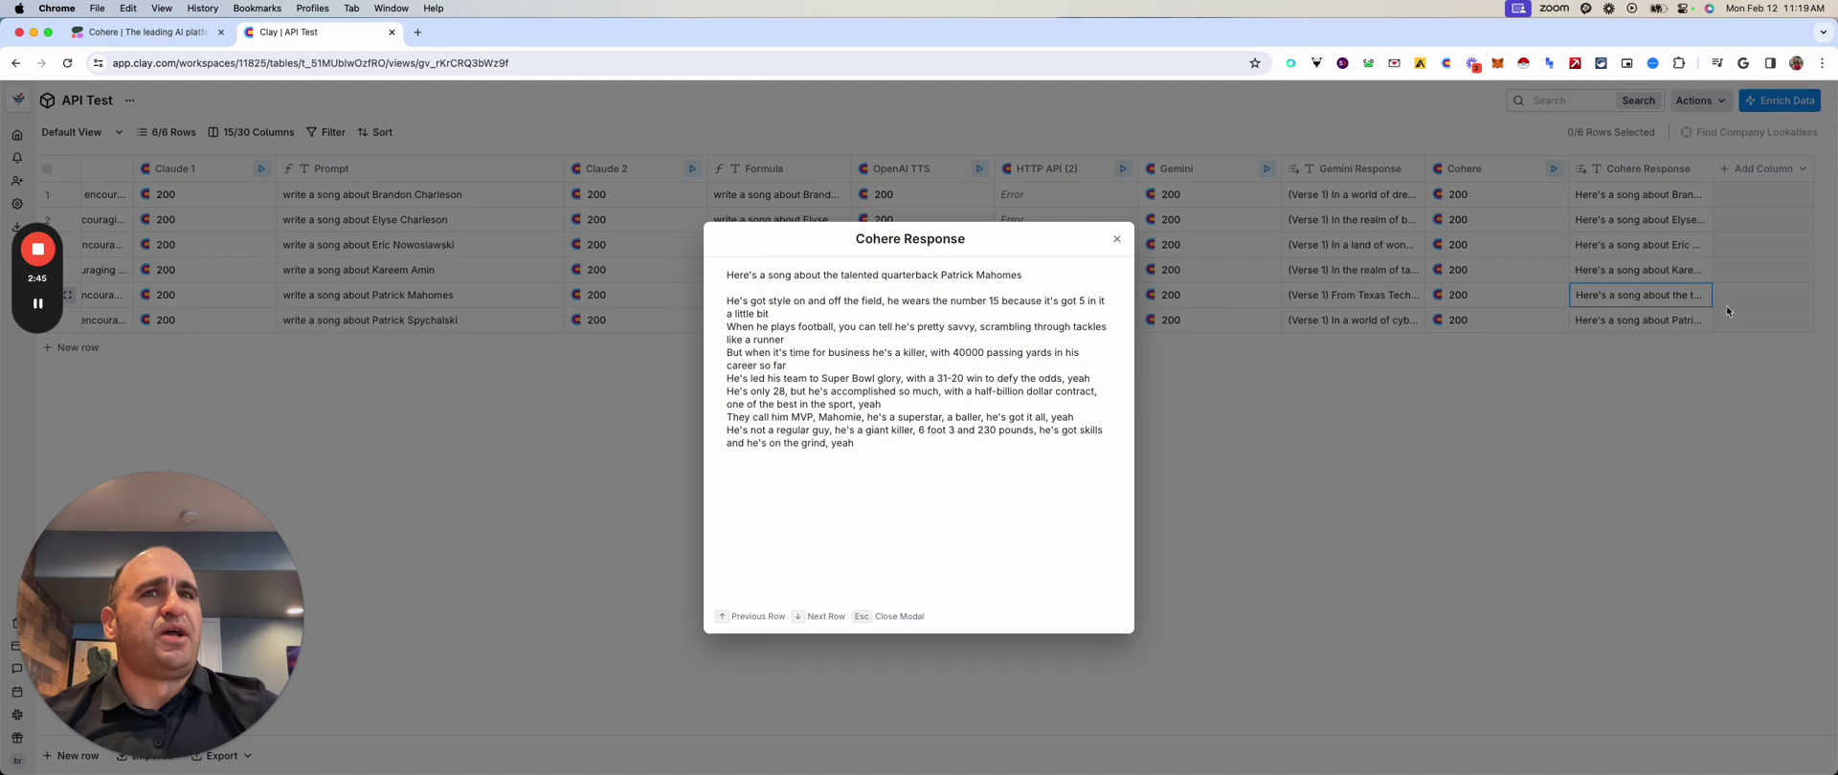
pyautogui.click(743, 276)
pyautogui.click(904, 429)
pyautogui.click(1116, 240)
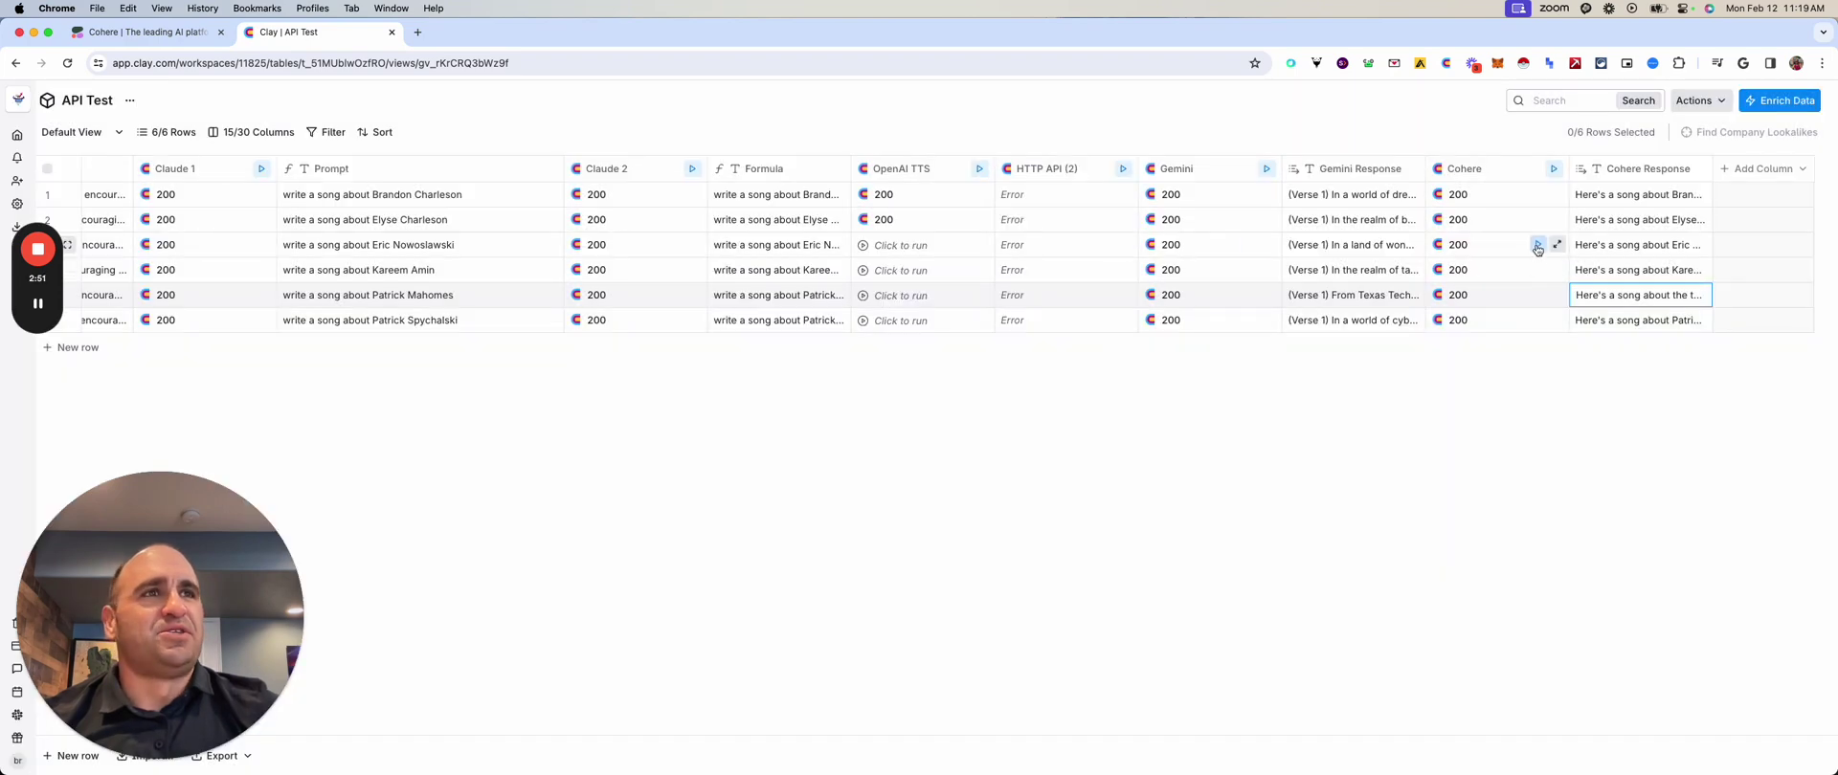
pyautogui.click(1601, 249)
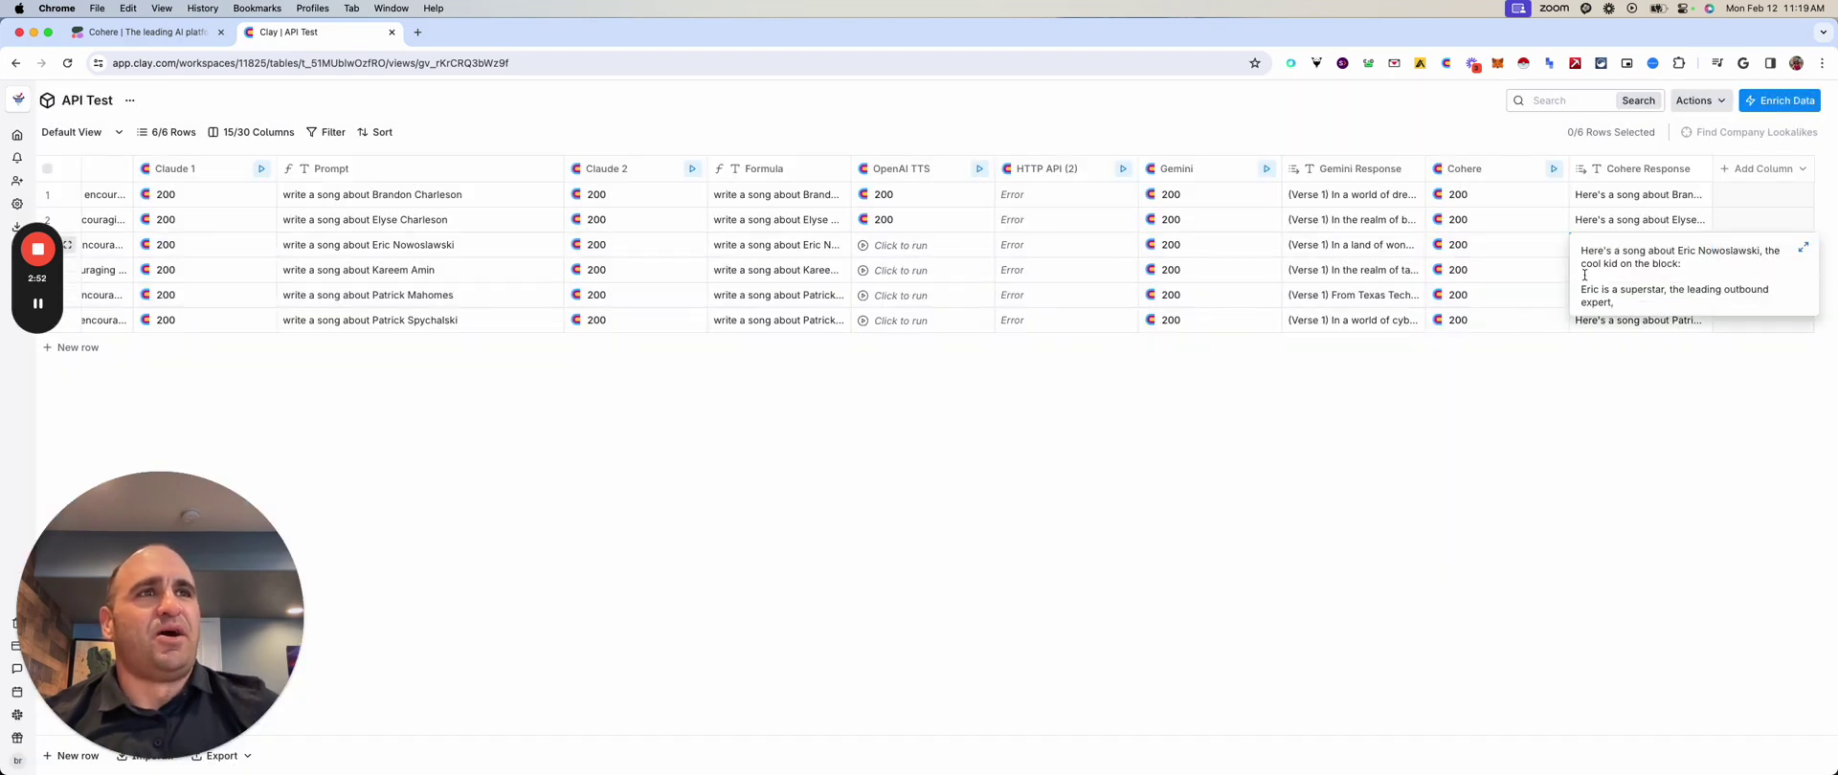
pyautogui.click(1803, 250)
pyautogui.click(849, 383)
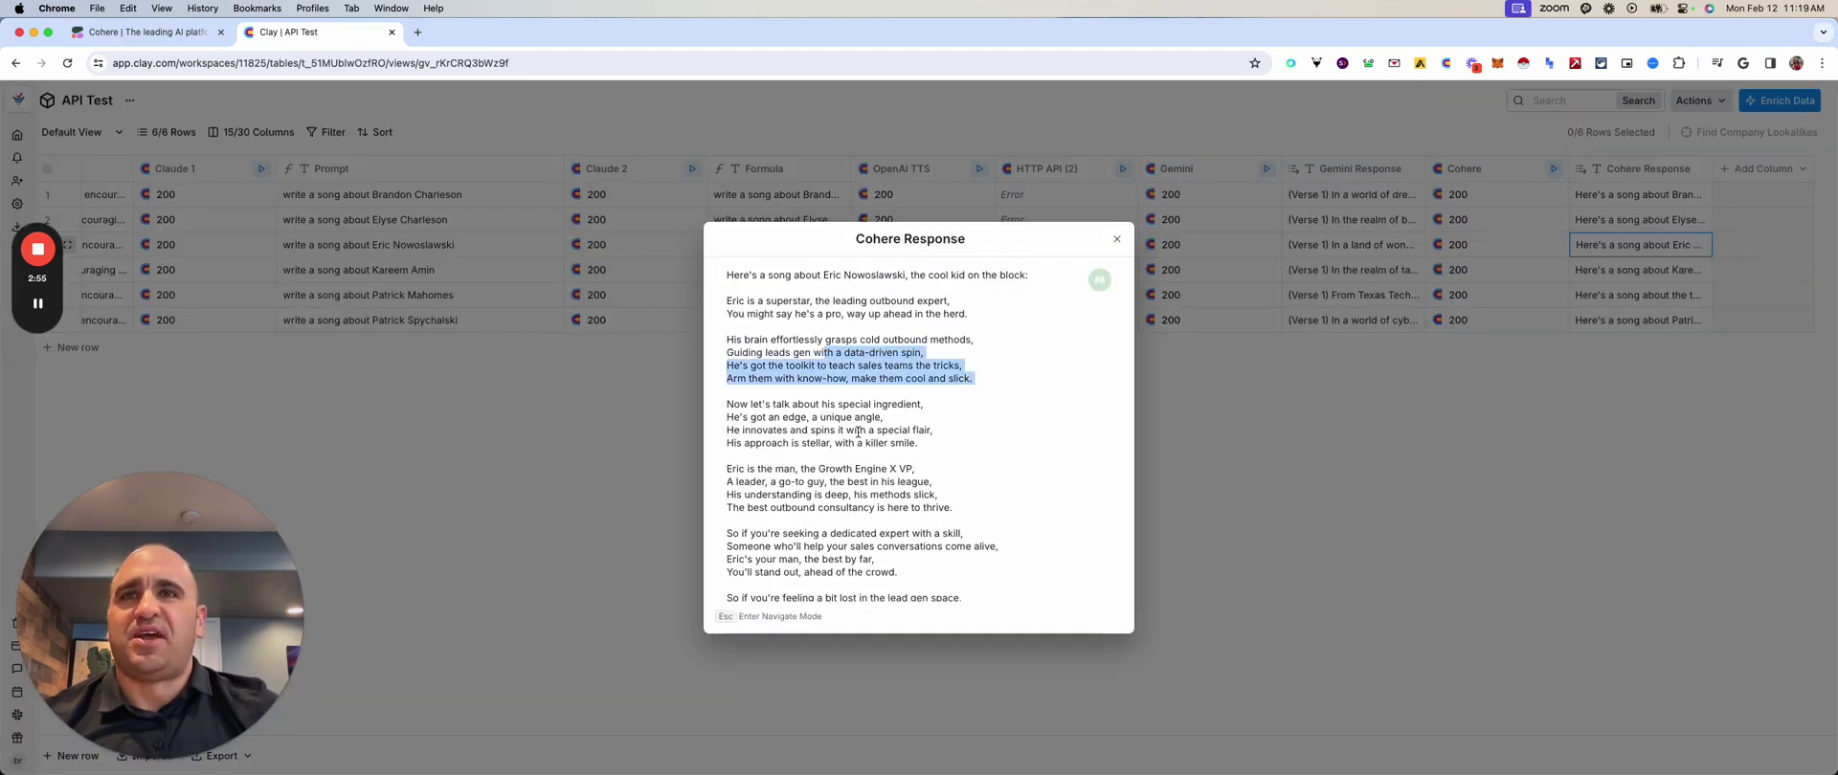
pyautogui.moveTo(768, 315); pyautogui.dragTo(925, 483)
pyautogui.click(924, 498)
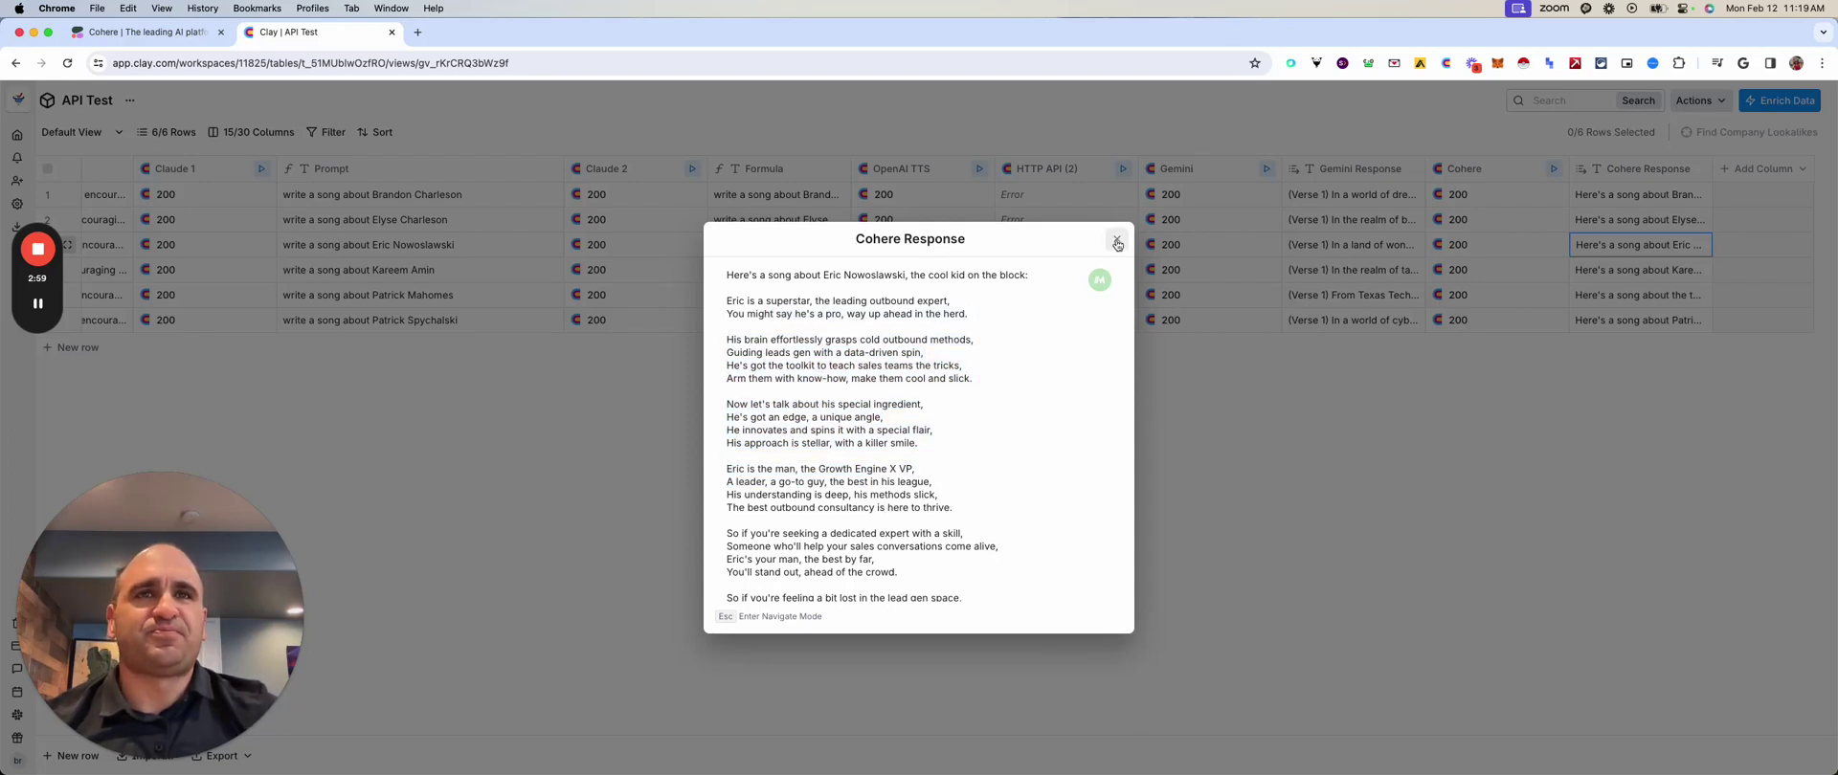
pyautogui.click(1116, 241)
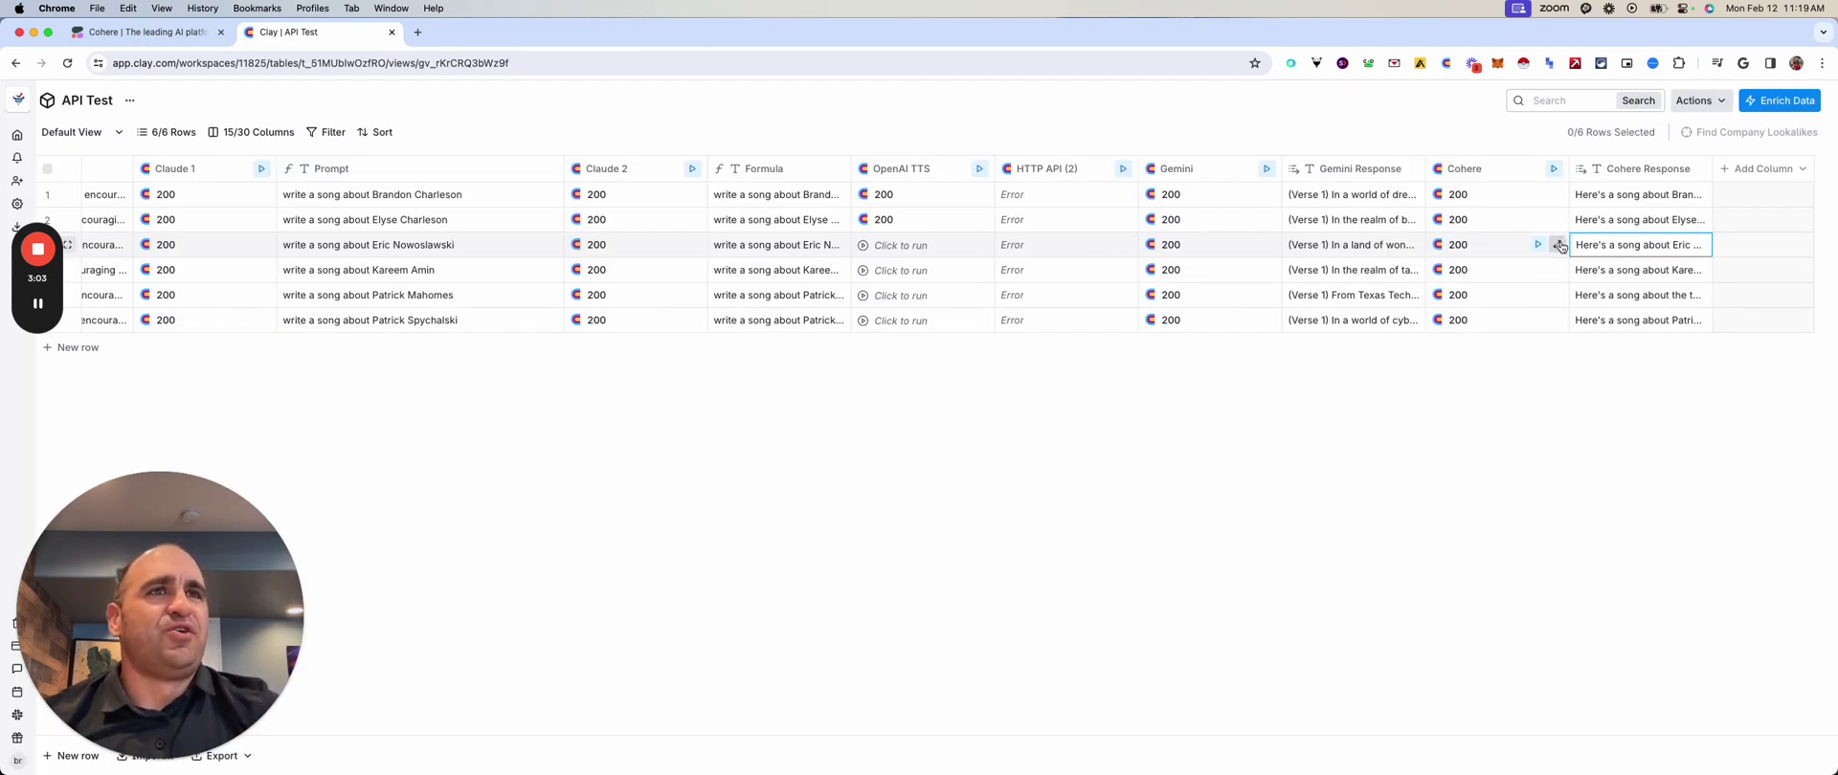
pyautogui.click(1559, 246)
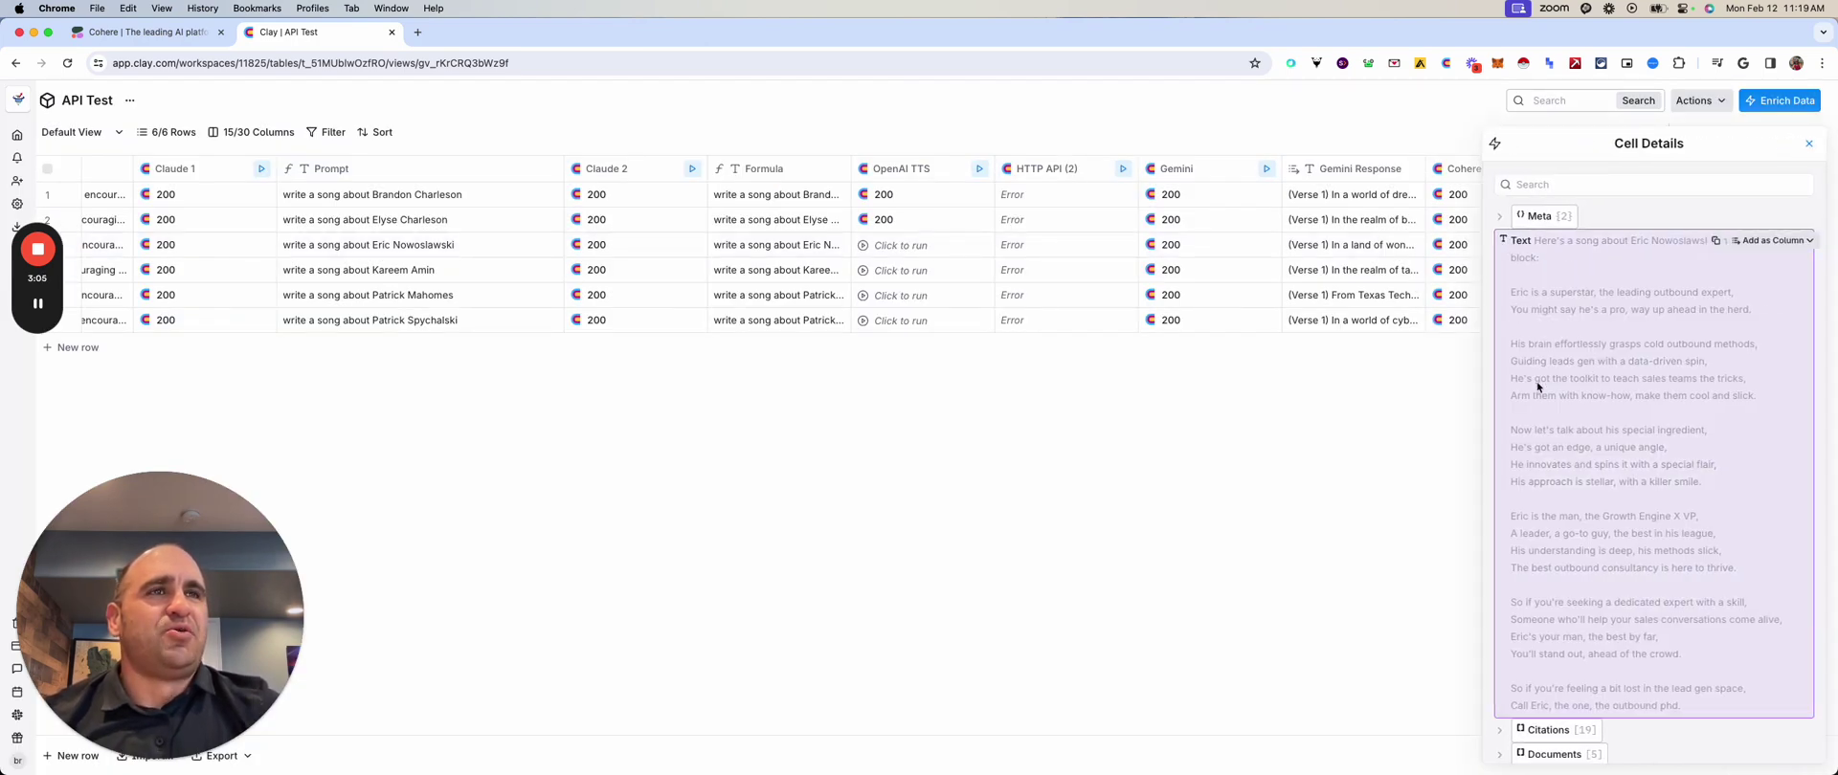
pyautogui.click(1500, 218)
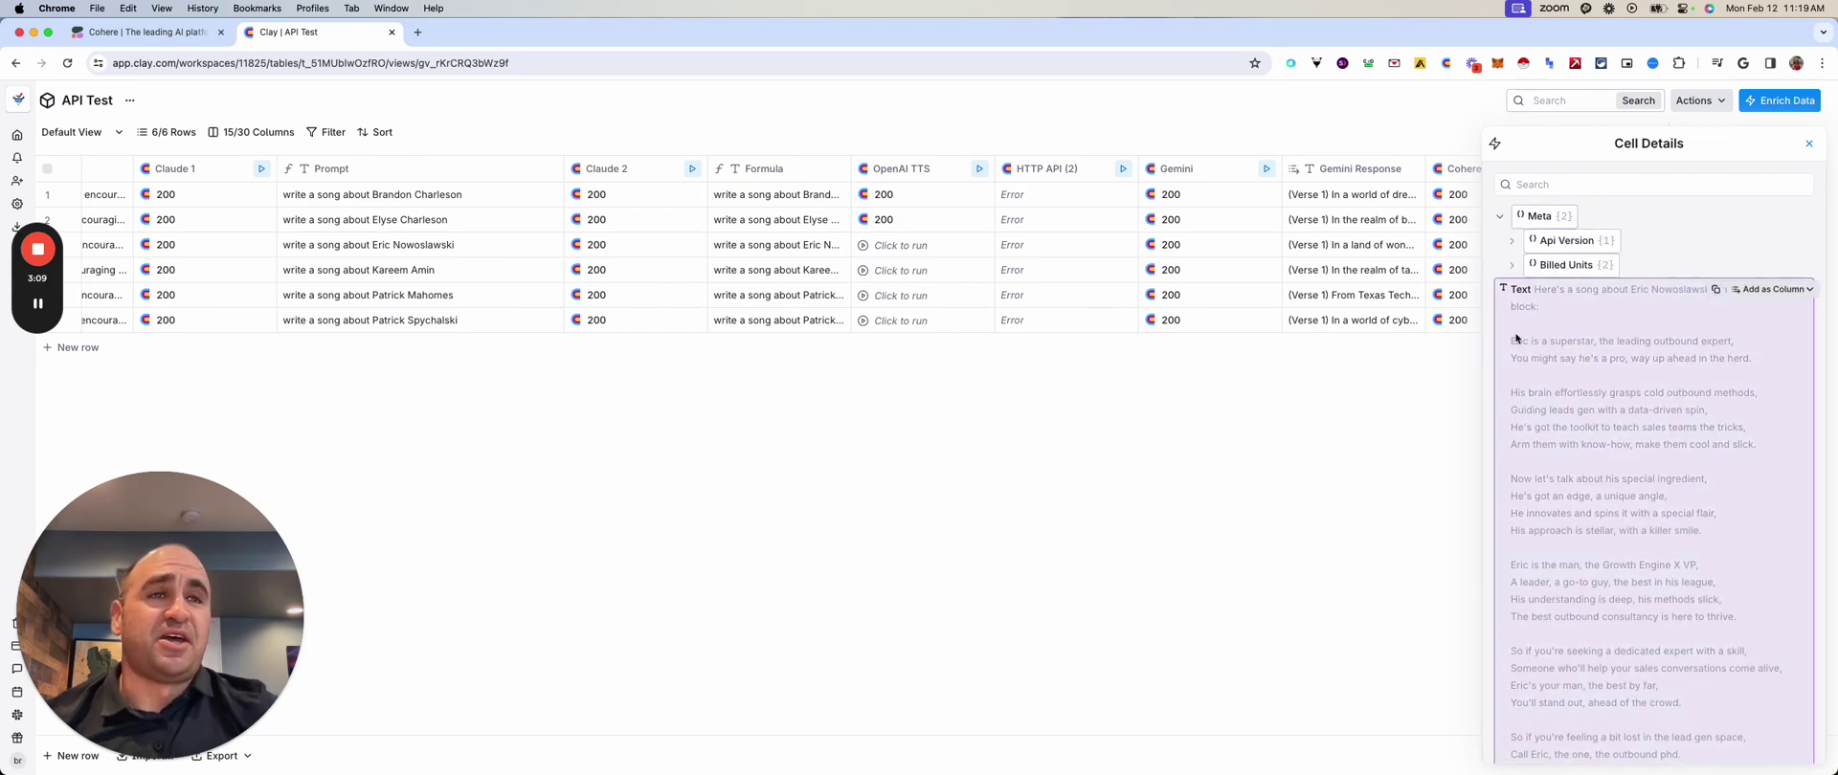
pyautogui.scroll(-3, 1516, 338)
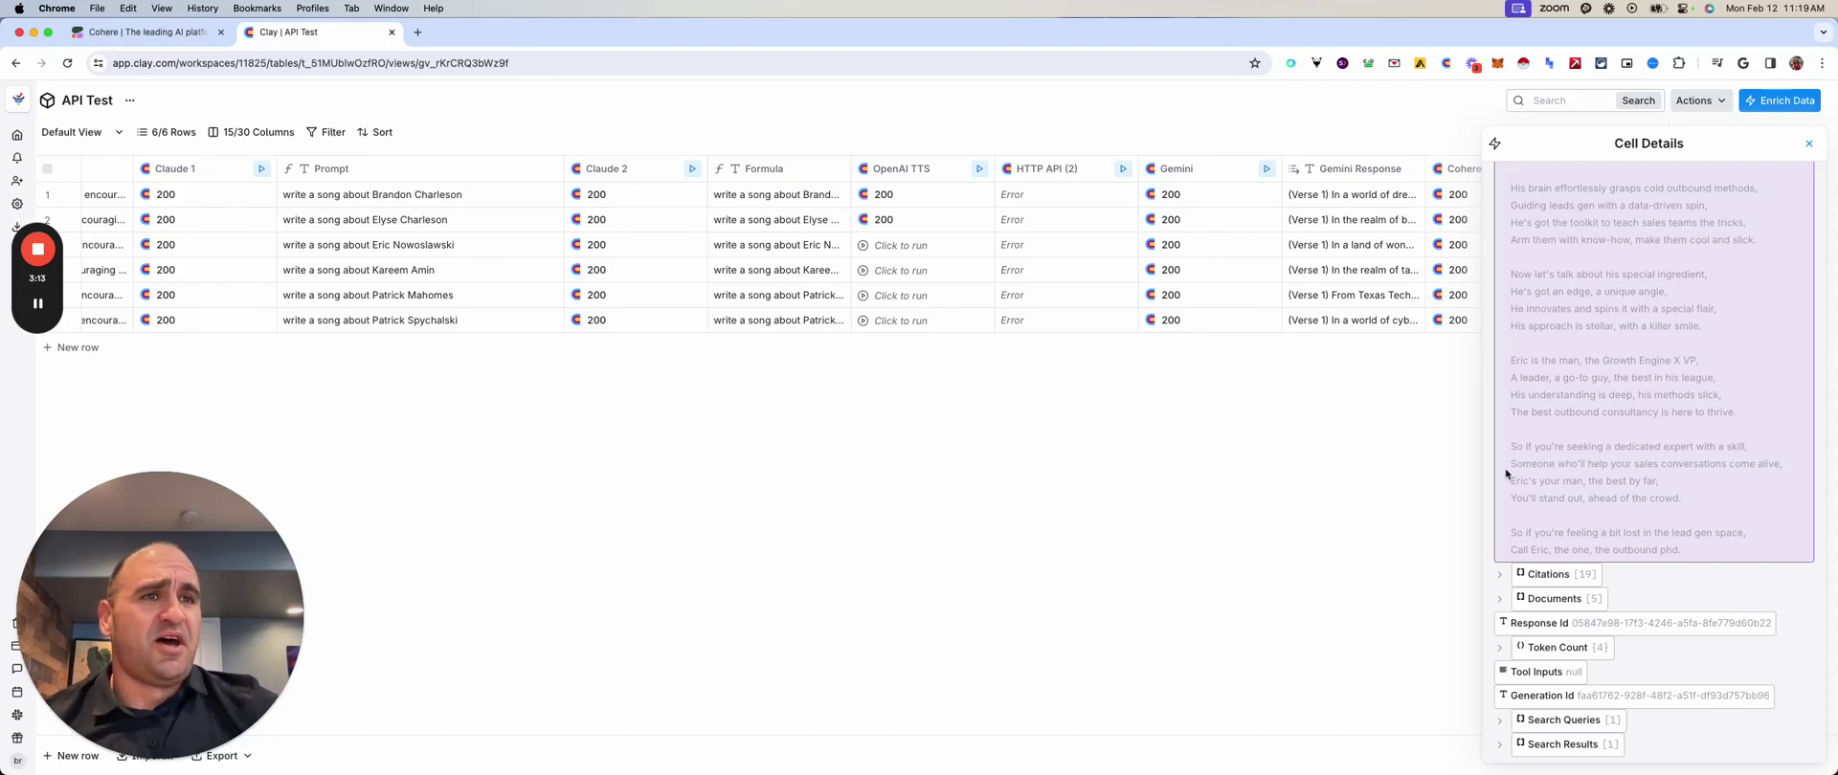
pyautogui.click(1524, 581)
pyautogui.scroll(-5, 1538, 405)
pyautogui.scroll(-3, 1539, 405)
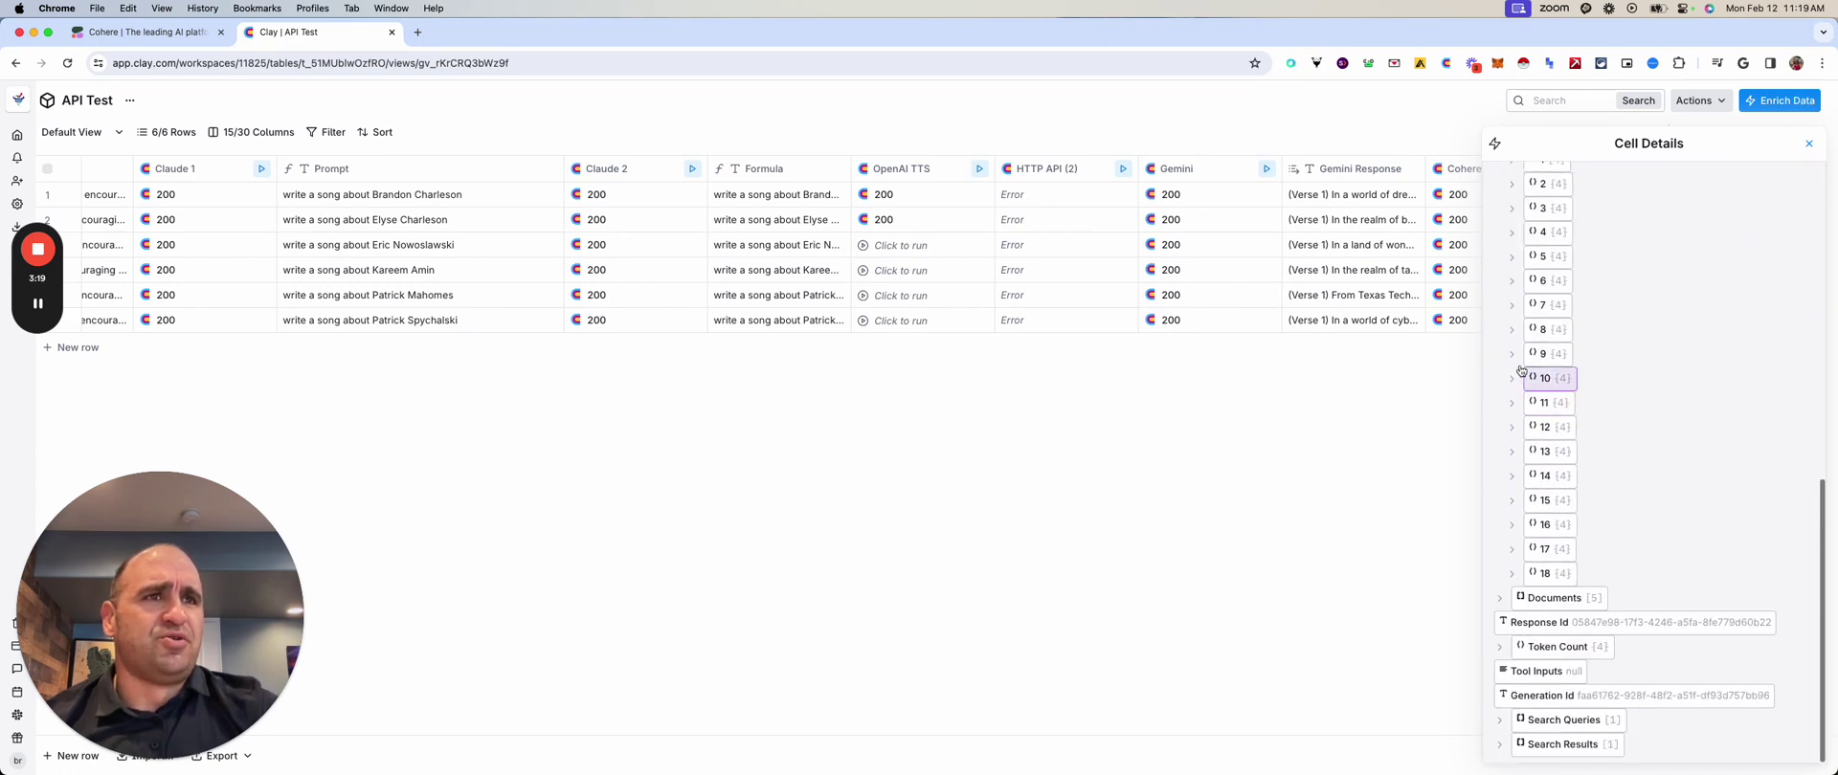
pyautogui.click(1514, 356)
pyautogui.click(1513, 329)
pyautogui.scroll(-3, 1541, 460)
pyautogui.click(1500, 647)
pyautogui.click(1500, 597)
pyautogui.scroll(-5, 1513, 479)
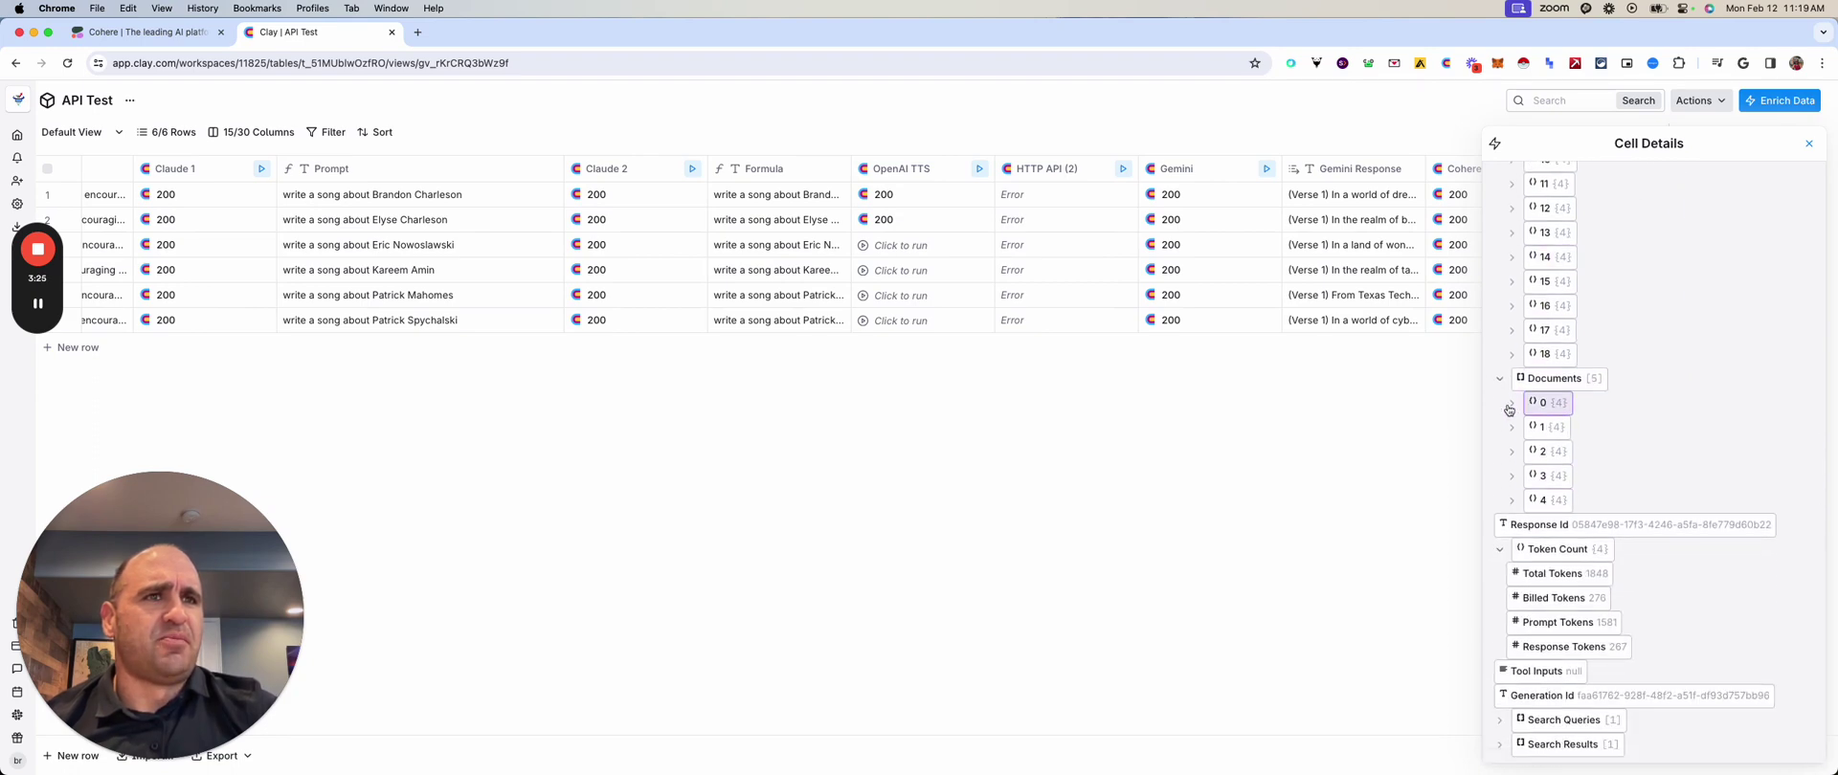
pyautogui.click(1511, 403)
pyautogui.scroll(-3, 1532, 412)
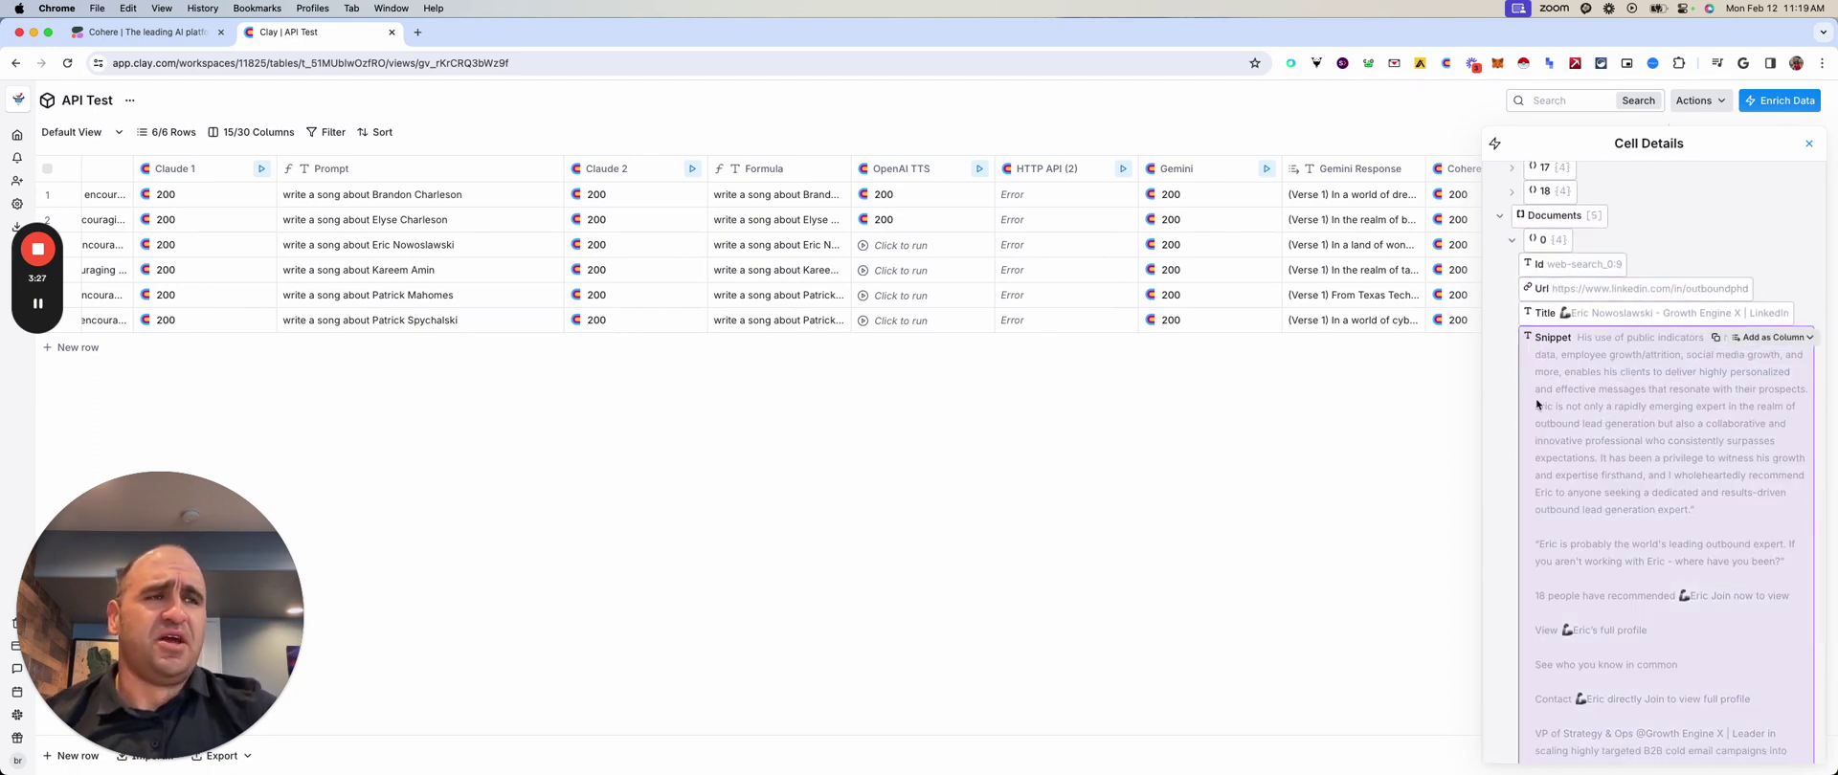
pyautogui.scroll(-1, 1544, 458)
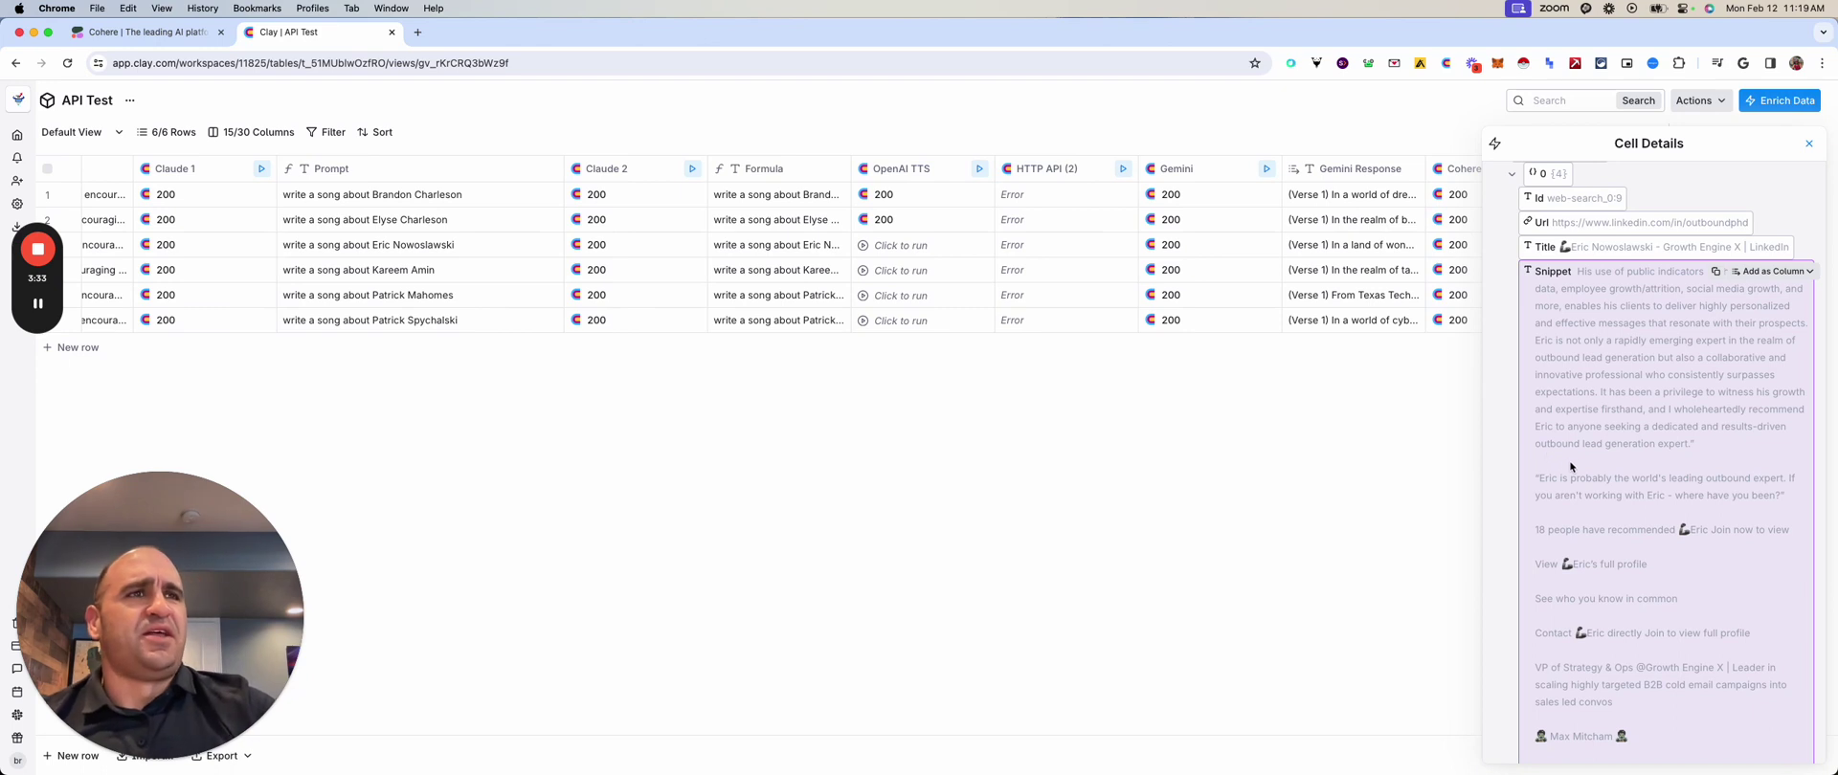
pyautogui.scroll(-8, 1570, 466)
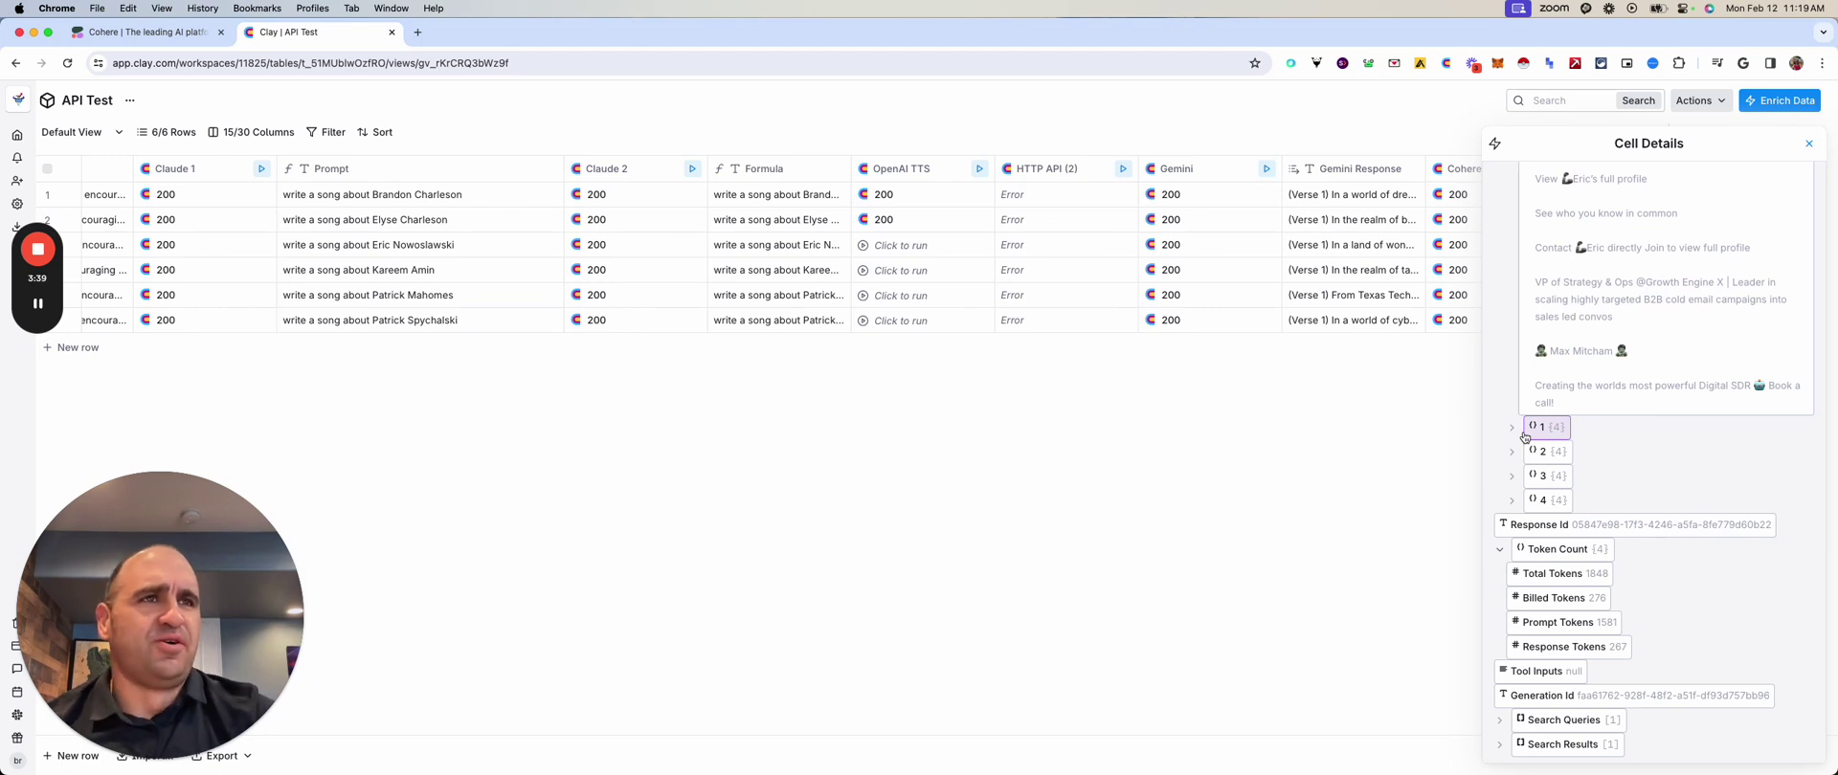
pyautogui.click(1525, 432)
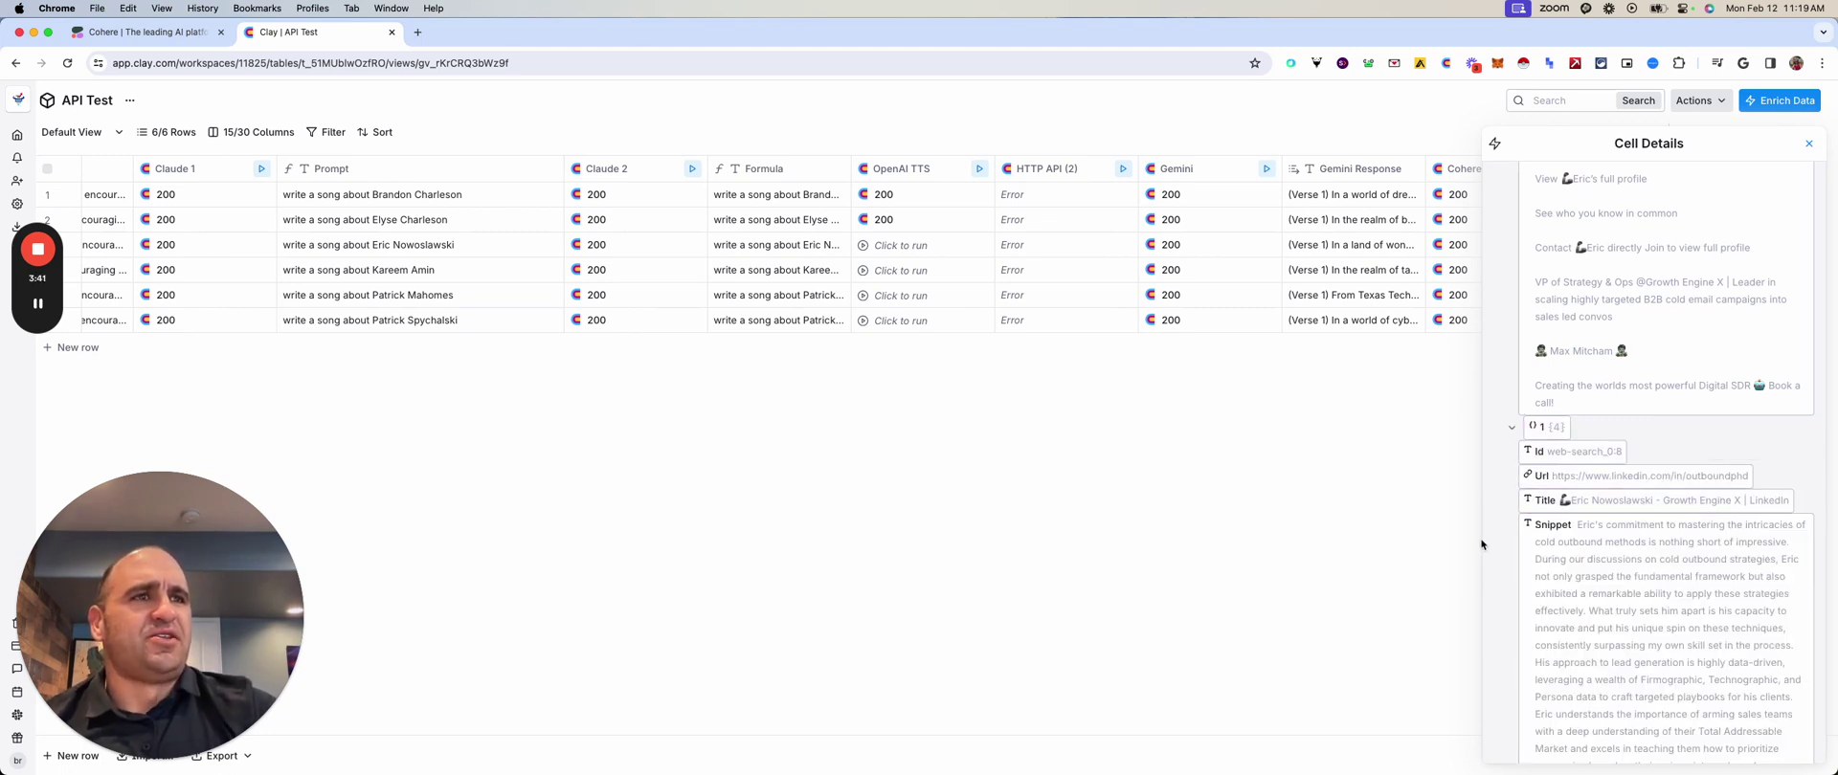
pyautogui.scroll(-5, 1541, 550)
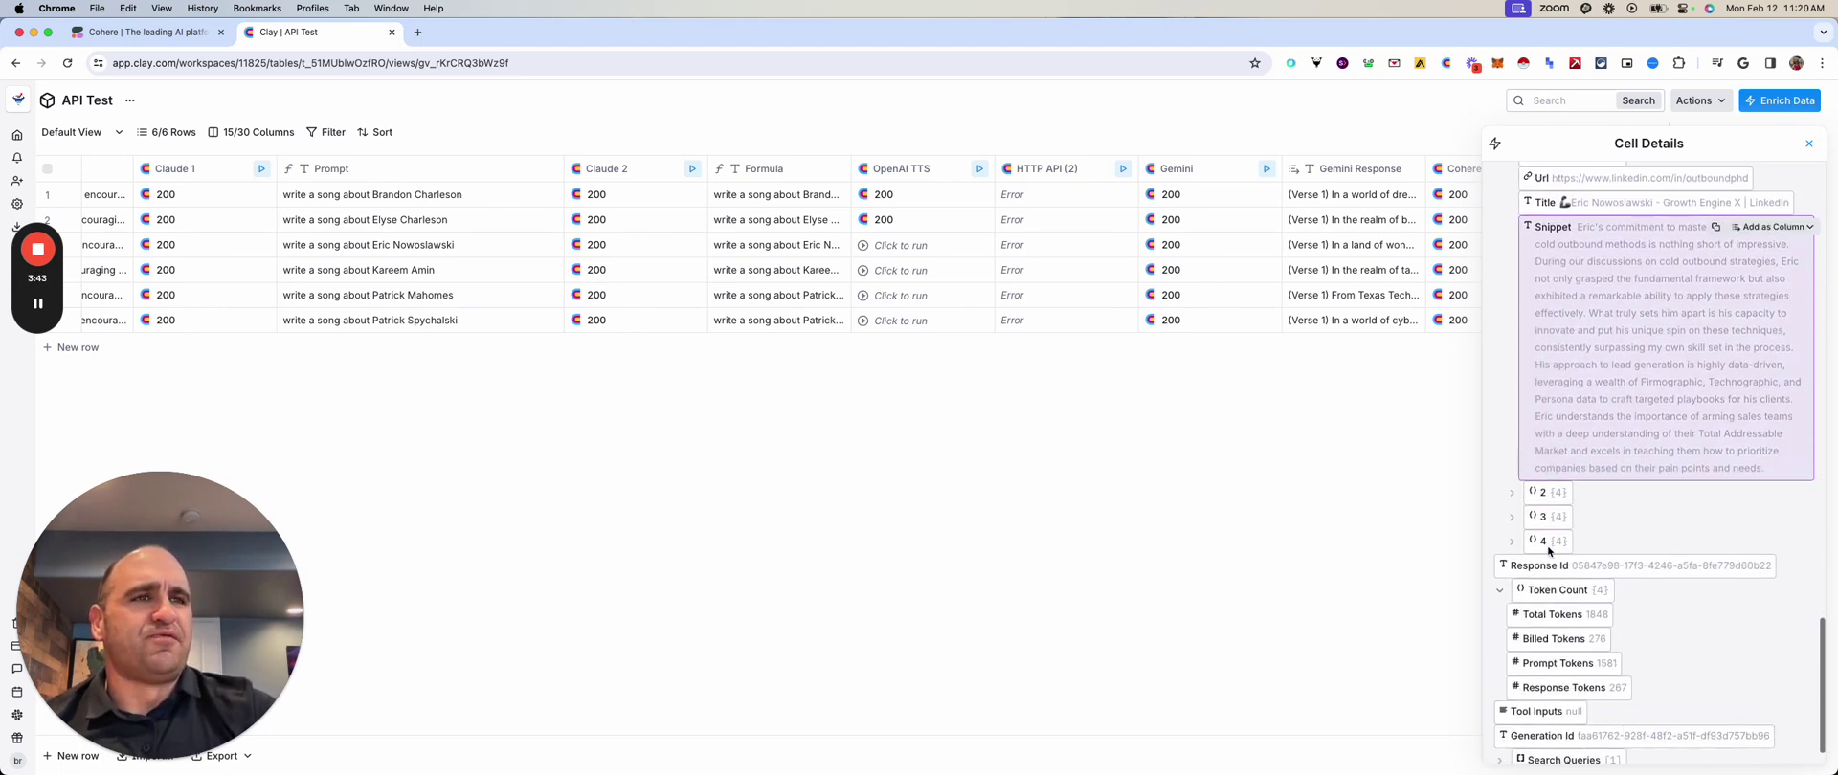
pyautogui.scroll(-1, 1549, 551)
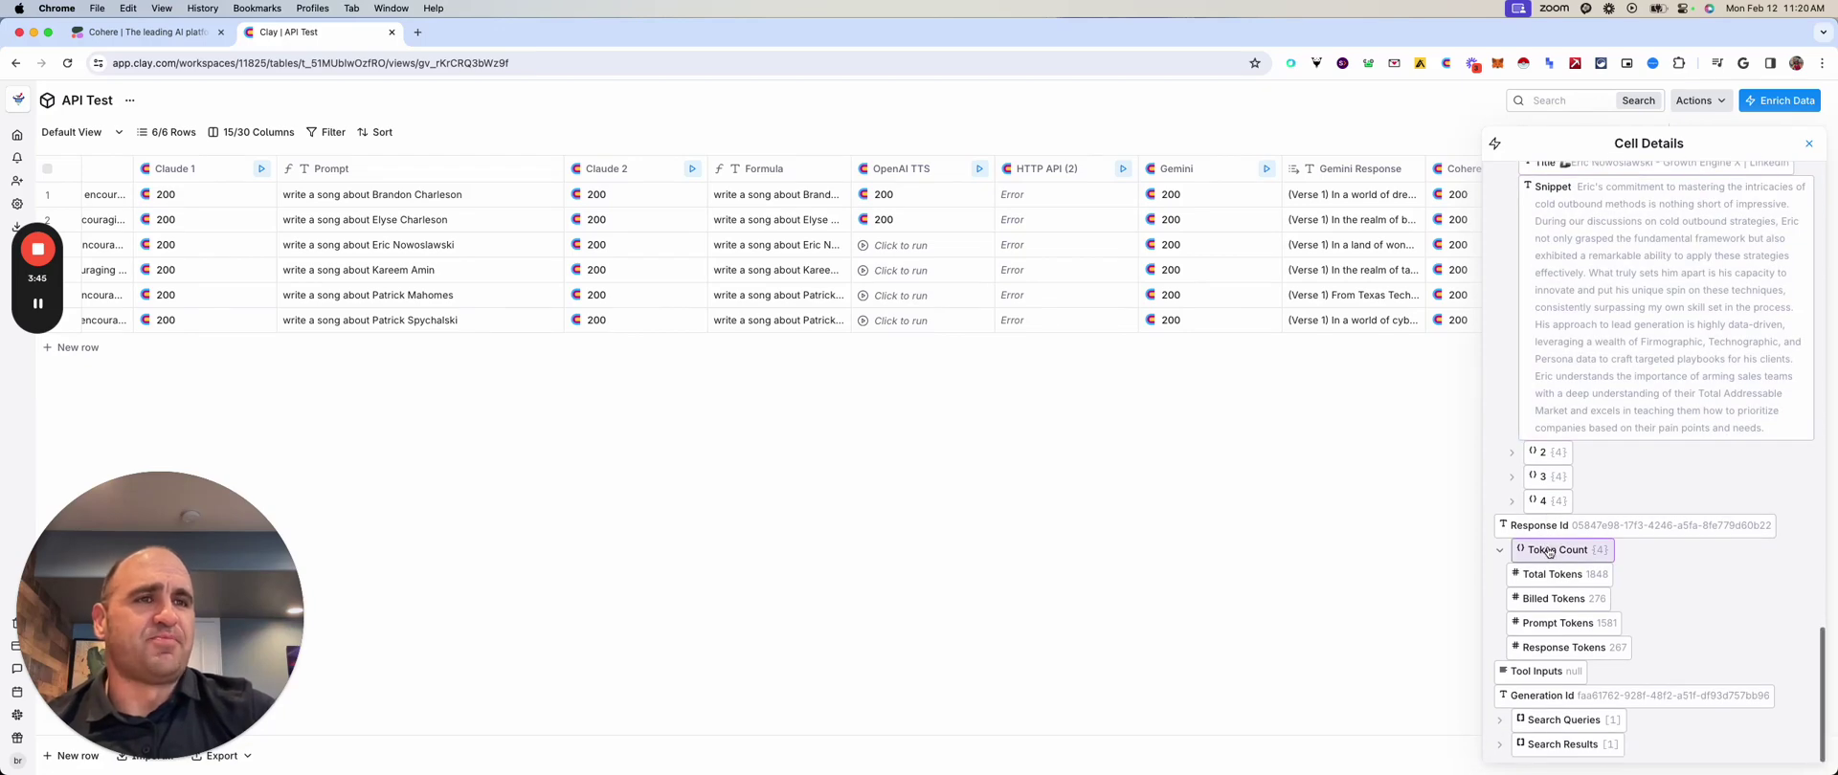
pyautogui.click(1541, 452)
pyautogui.scroll(-3, 1545, 517)
pyautogui.scroll(-1, 1545, 517)
pyautogui.scroll(-6, 1546, 517)
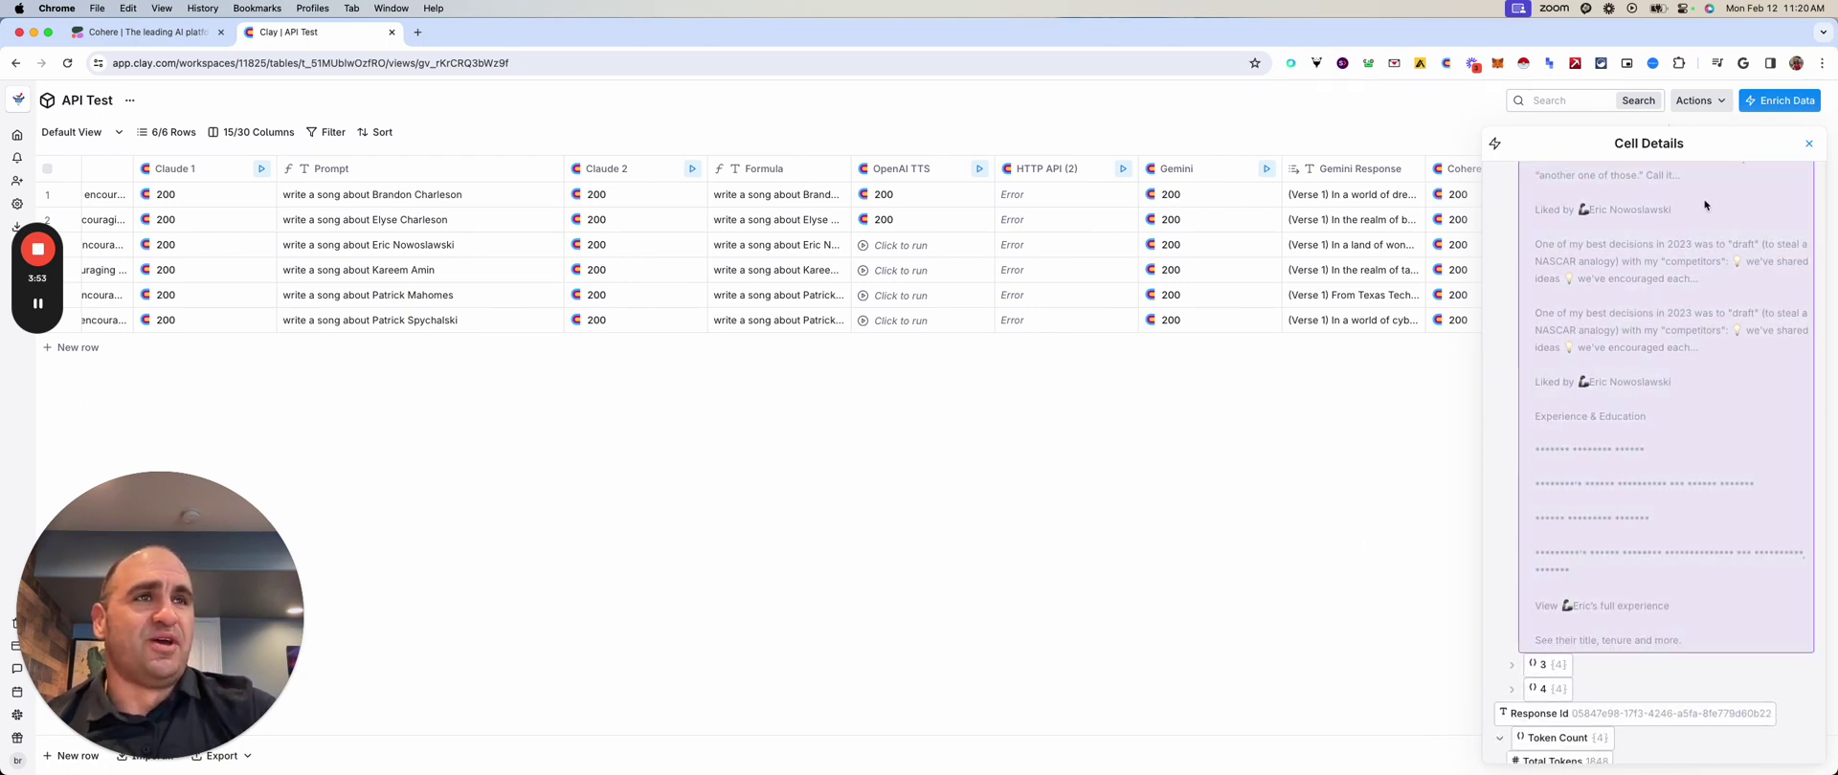
pyautogui.click(1809, 144)
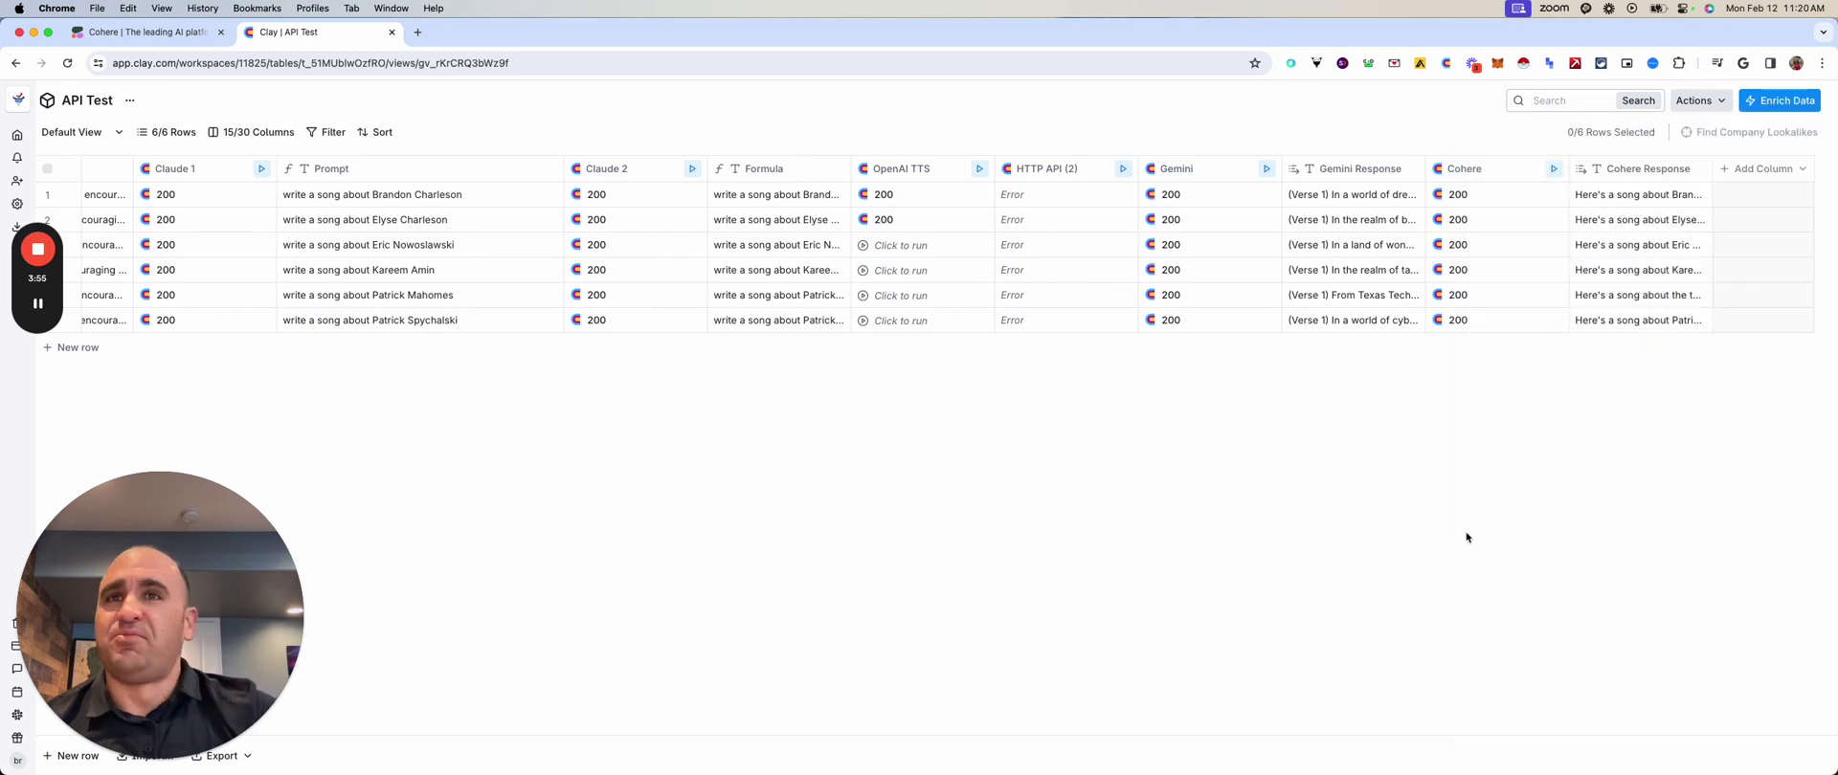